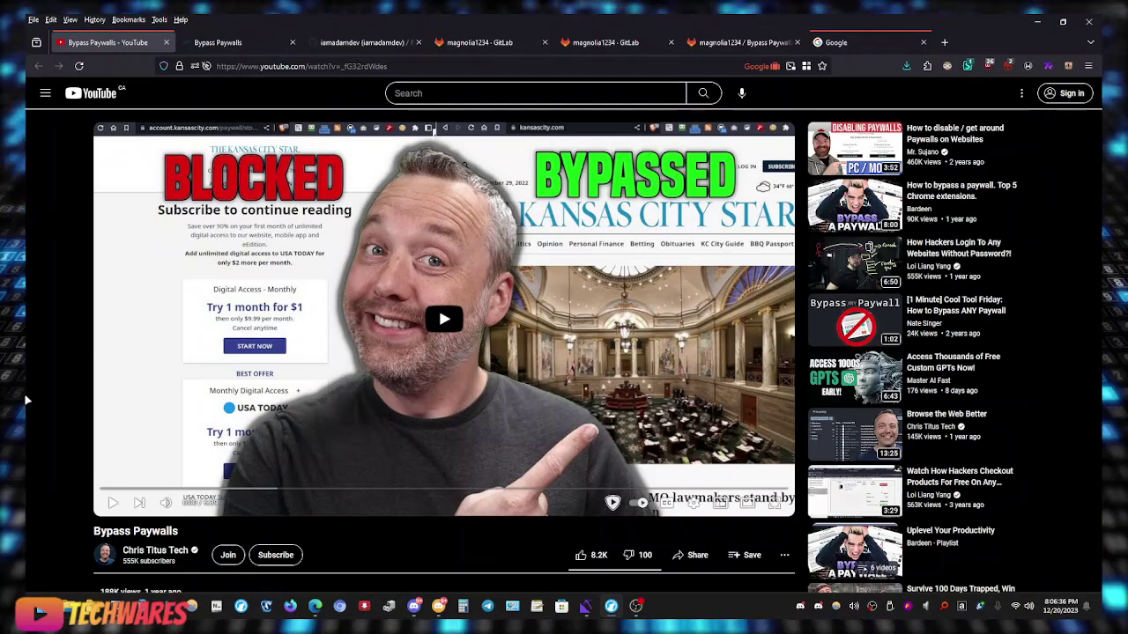
Open the GitHub repositories linked under Bypass Paywall in the christitus.com guide
scroll(26, 407, down, 1)
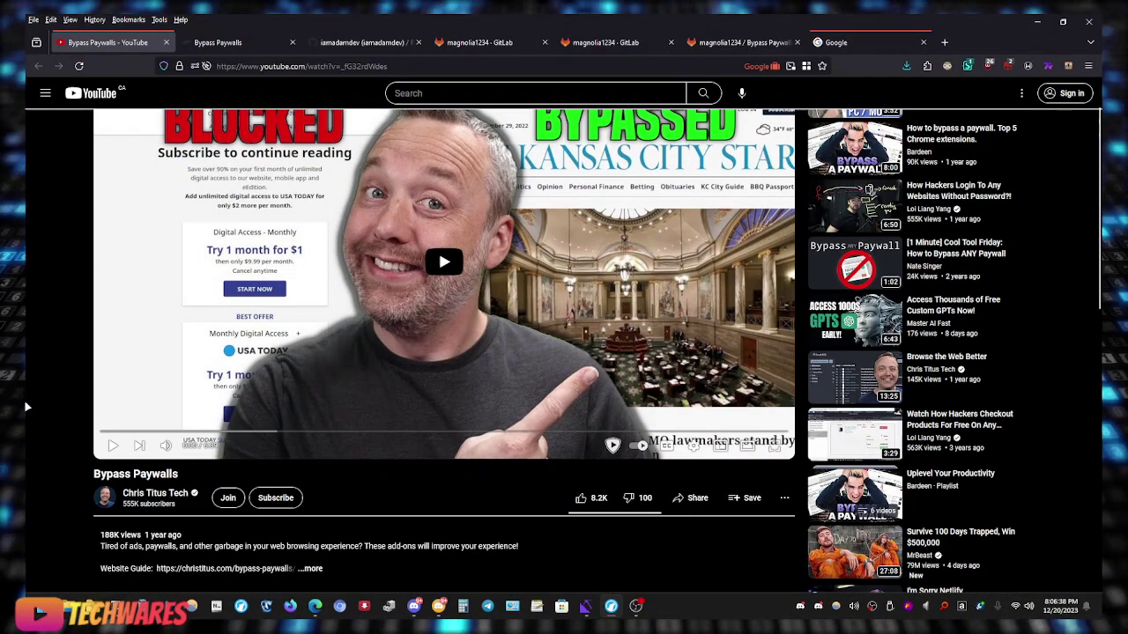
scroll(27, 407, up, 1)
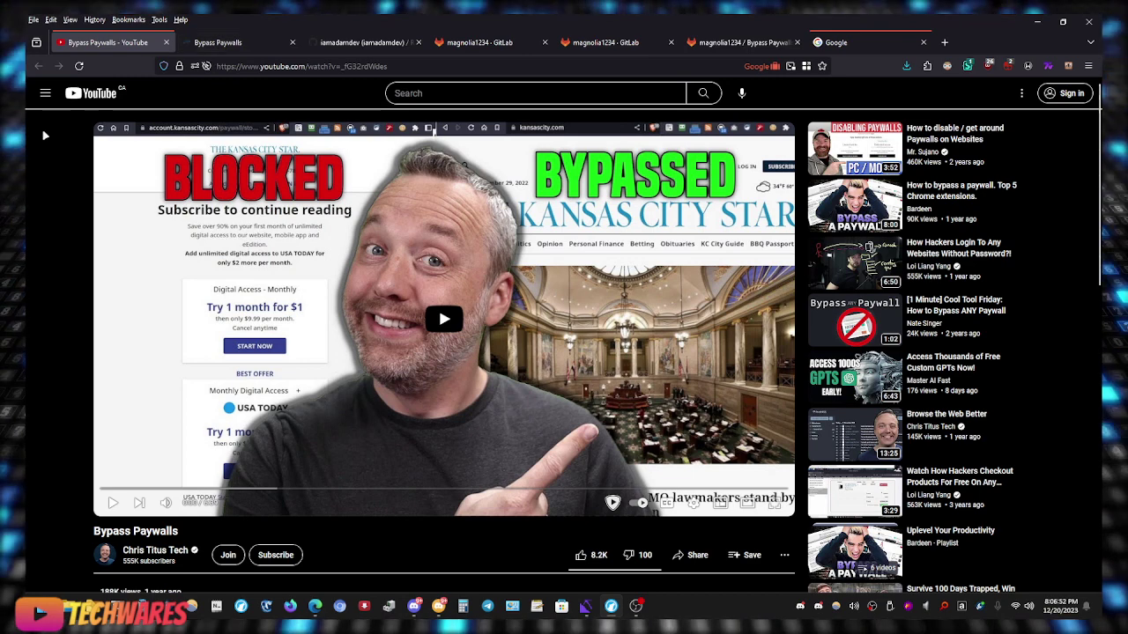
click(208, 49)
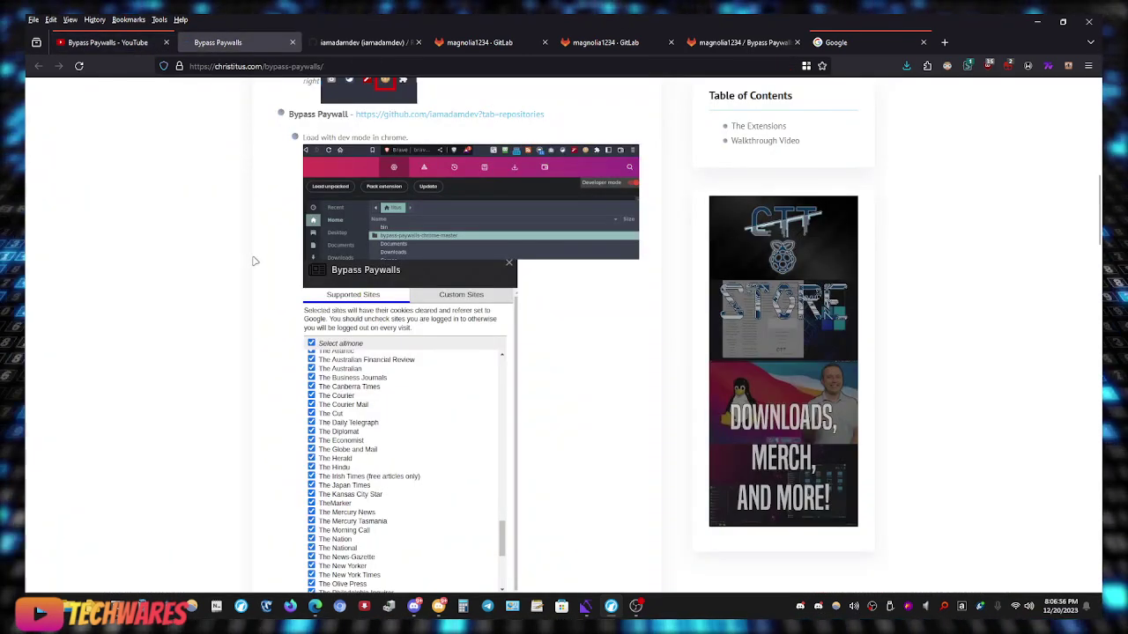
scroll(255, 261, up, 2)
drag(545, 229, 353, 225)
click(516, 206)
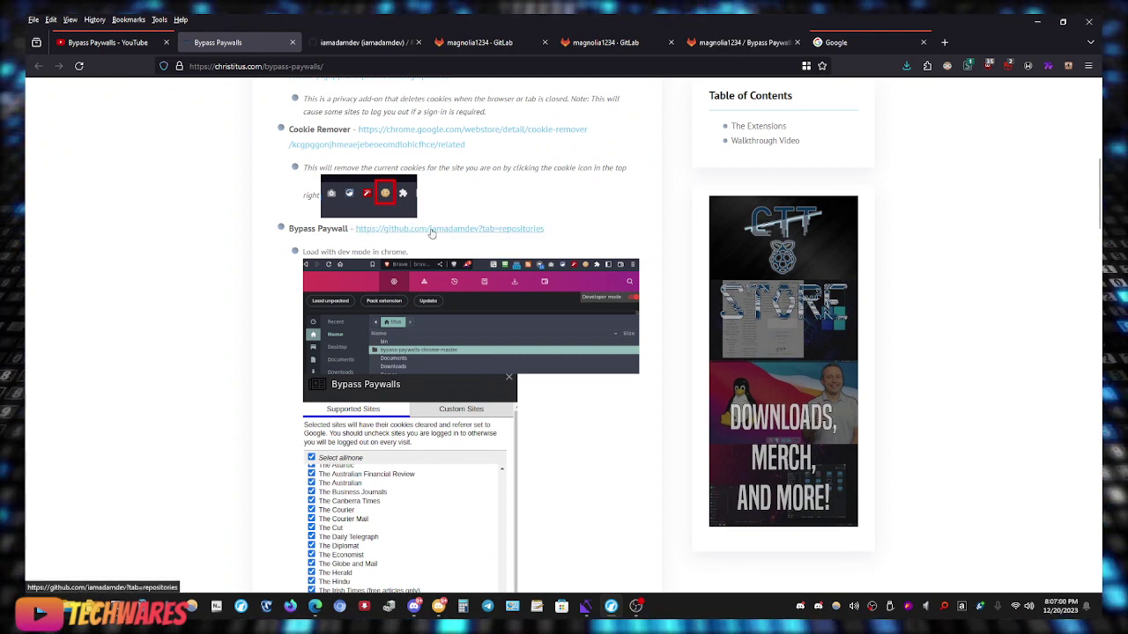
scroll(432, 230, down, 1)
scroll(432, 233, up, 2)
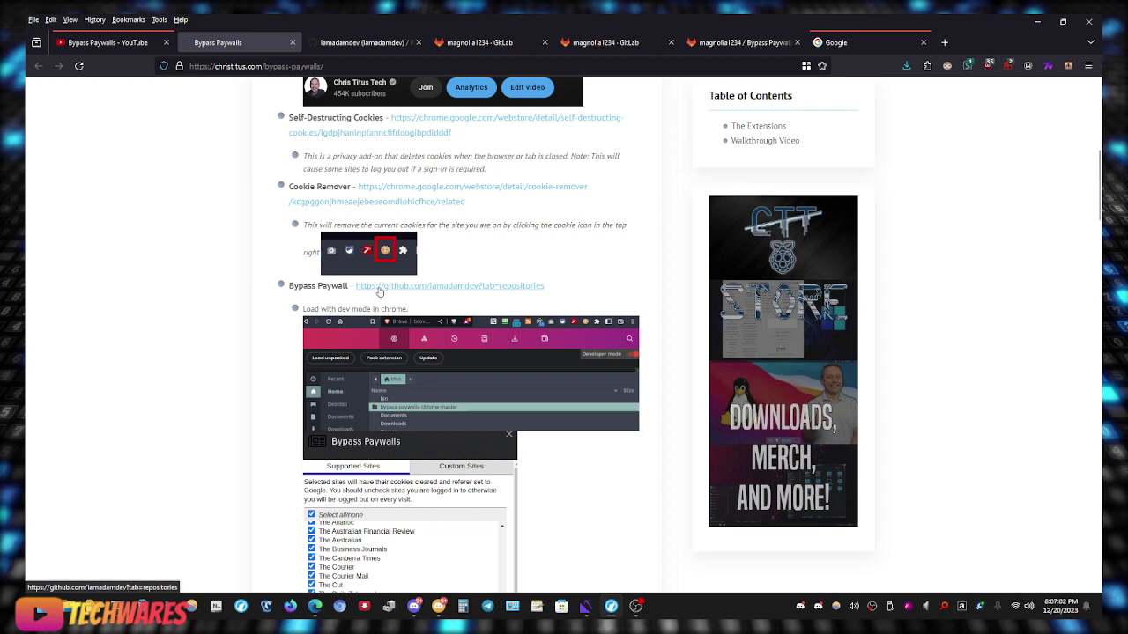
click(379, 286)
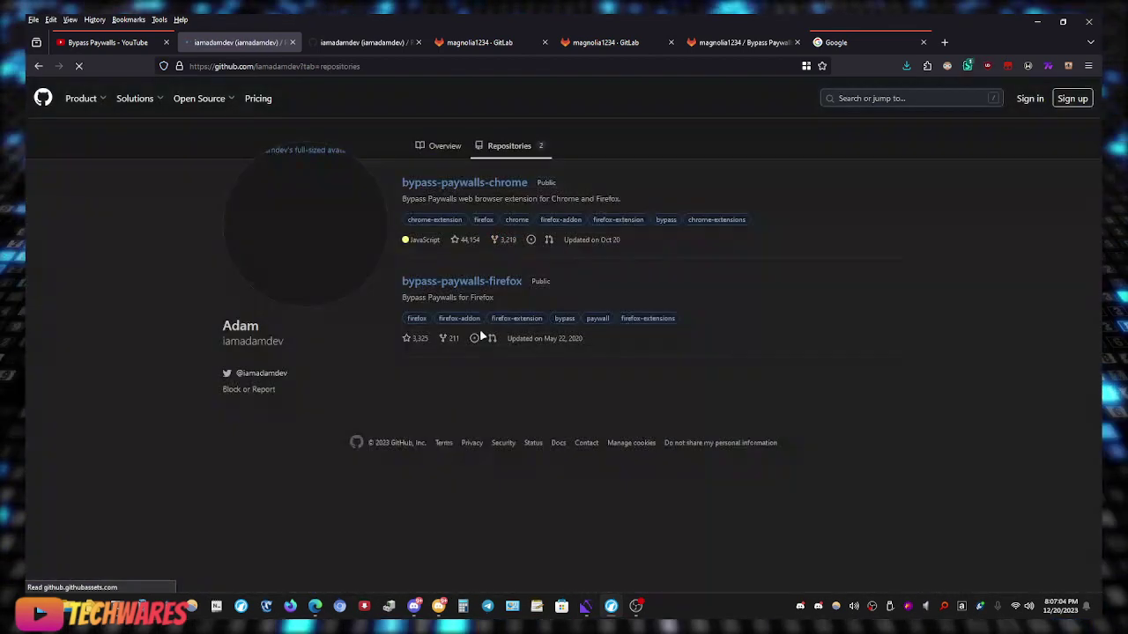
Enlarge the iamadamdev repositories page to 140% and turn off its custom dark styling
key(ctrl+plus)
key(ctrl+plus)
key(ctrl+plus)
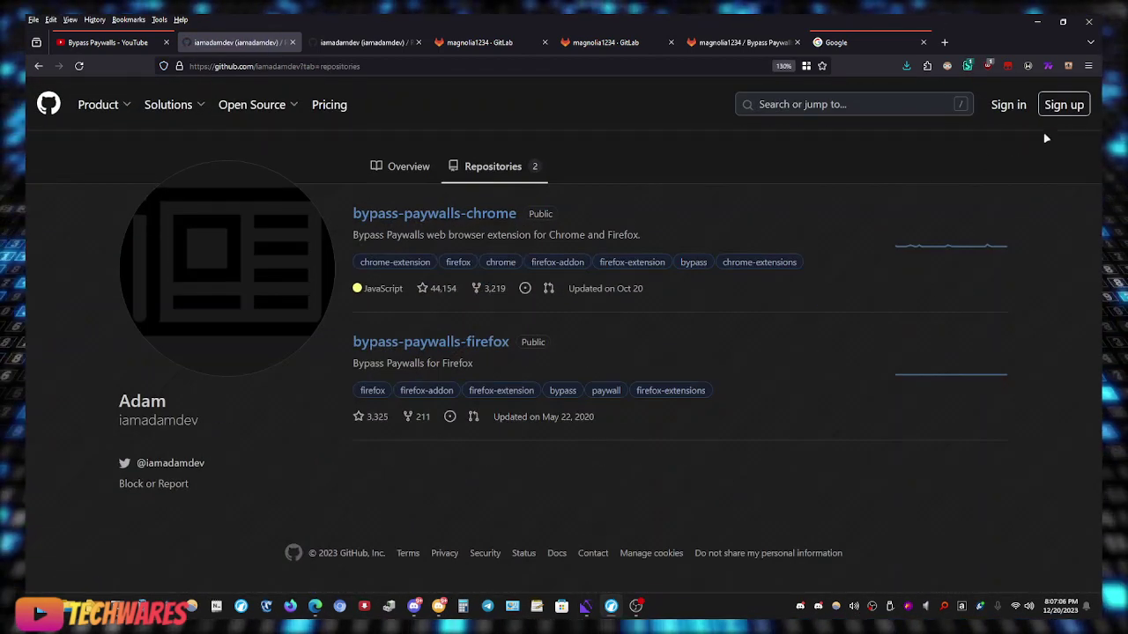
click(967, 65)
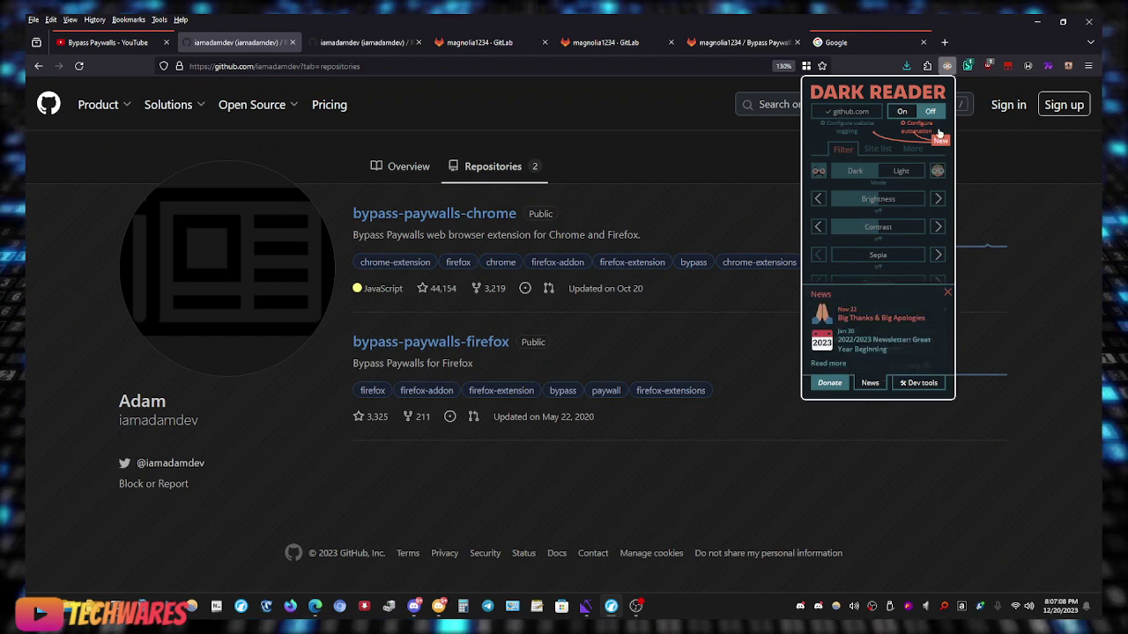
key(Escape)
key(ctrl+plus)
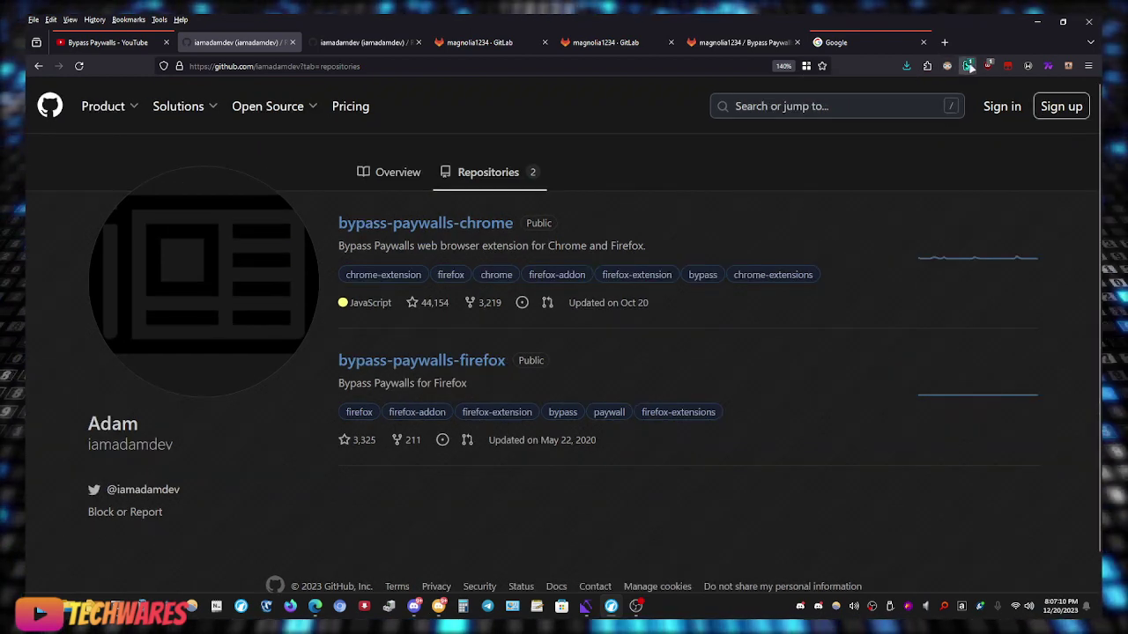
click(968, 66)
click(828, 82)
key(Escape)
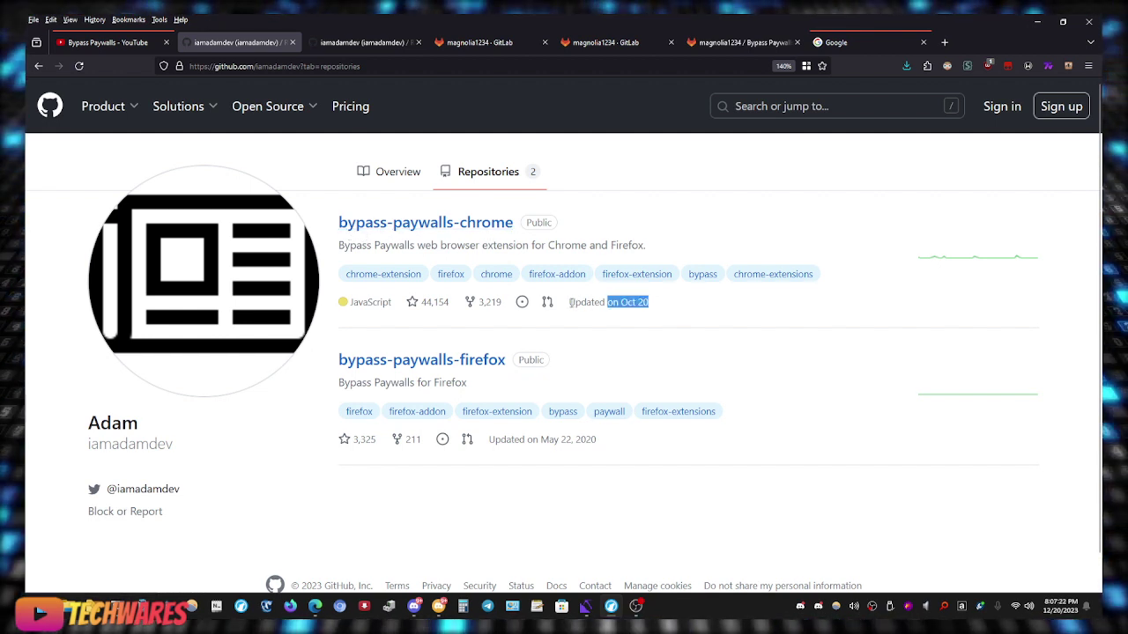
Clear the highlighted update date and close both iamadamdev GitHub pages
click(655, 309)
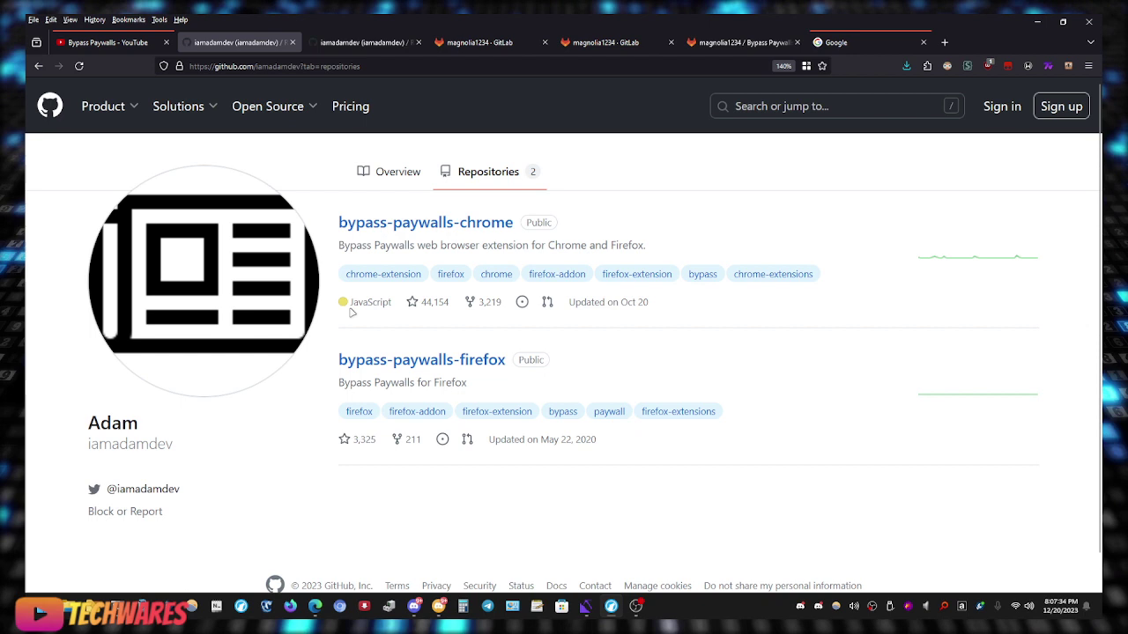
click(293, 42)
click(292, 43)
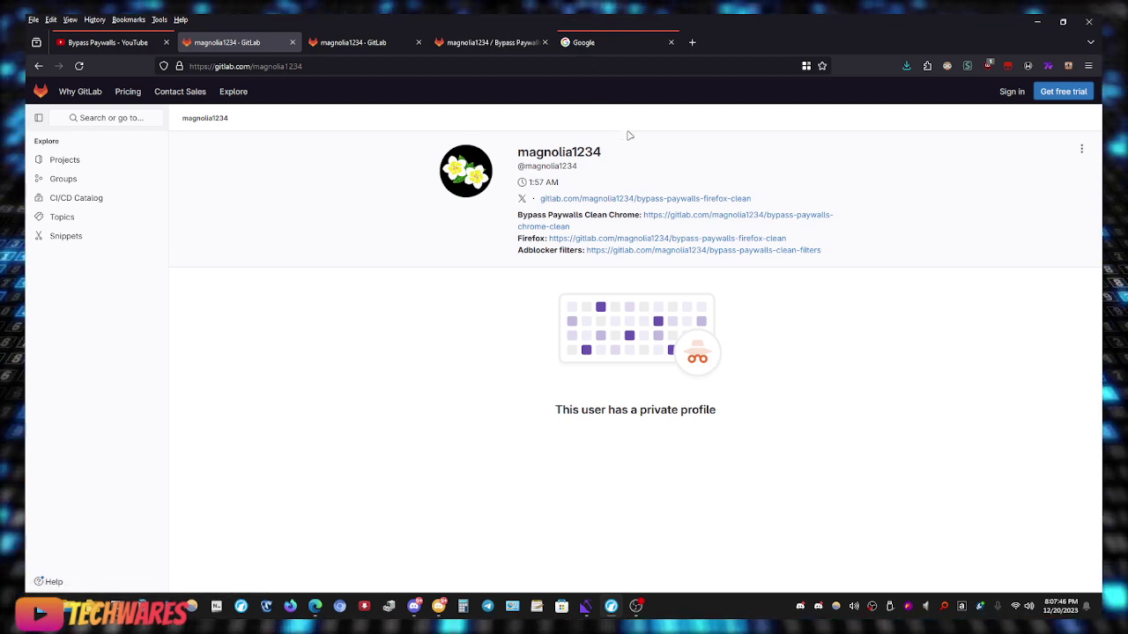
Search Google for "gitlab bypass paywall" and open the magnolia1234 Bypass Paywalls Chrome Clean result
click(629, 44)
click(480, 299)
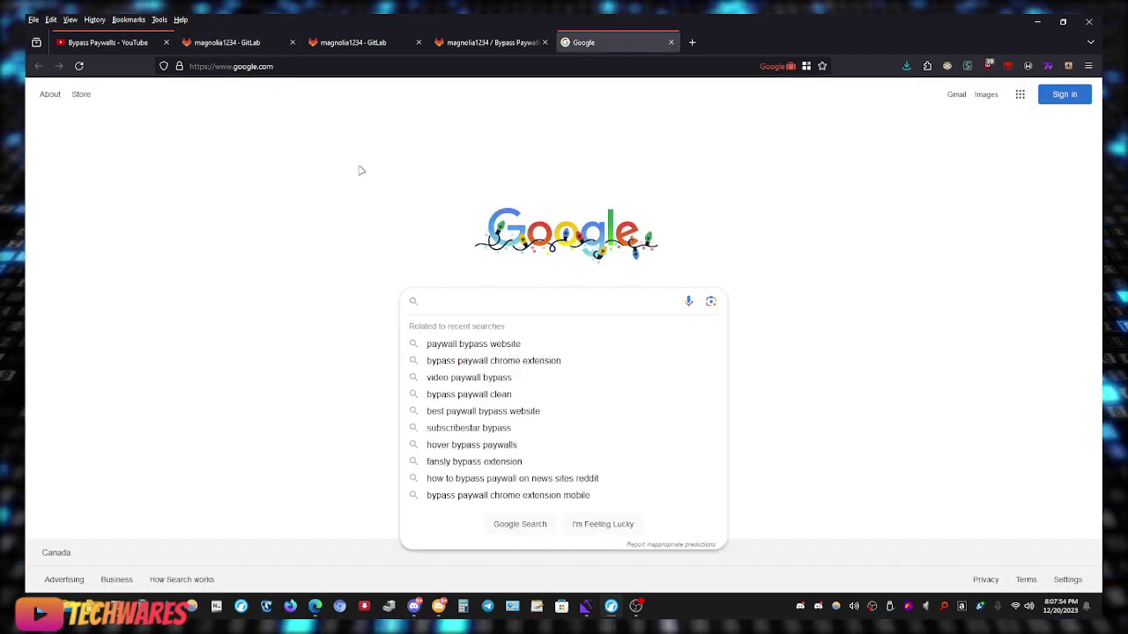
text(g)
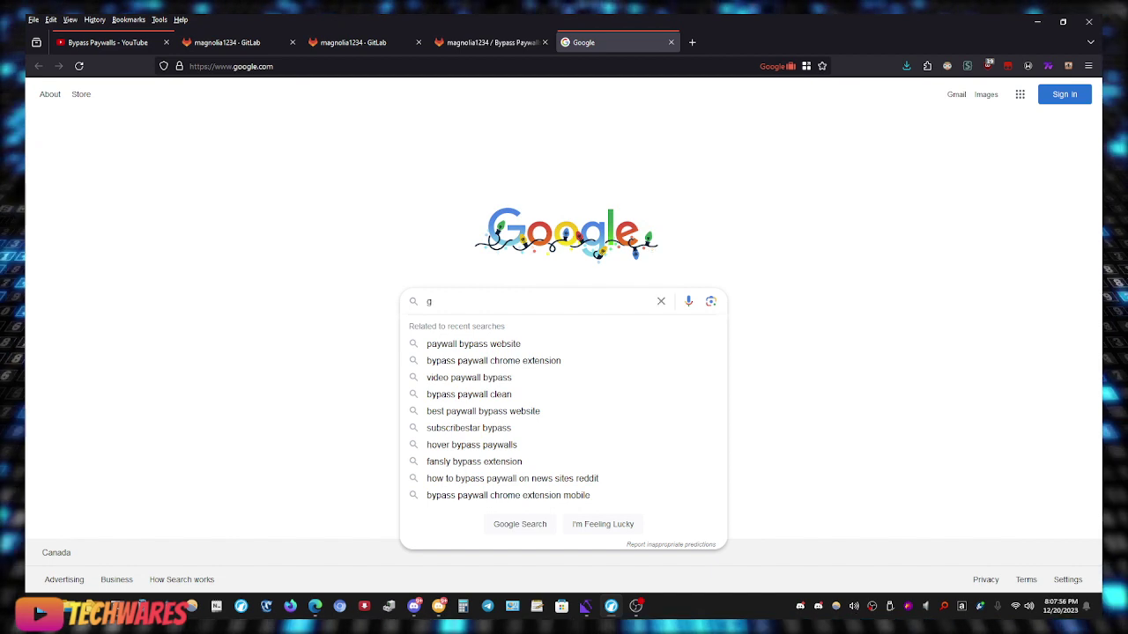
text(itlab bypass )
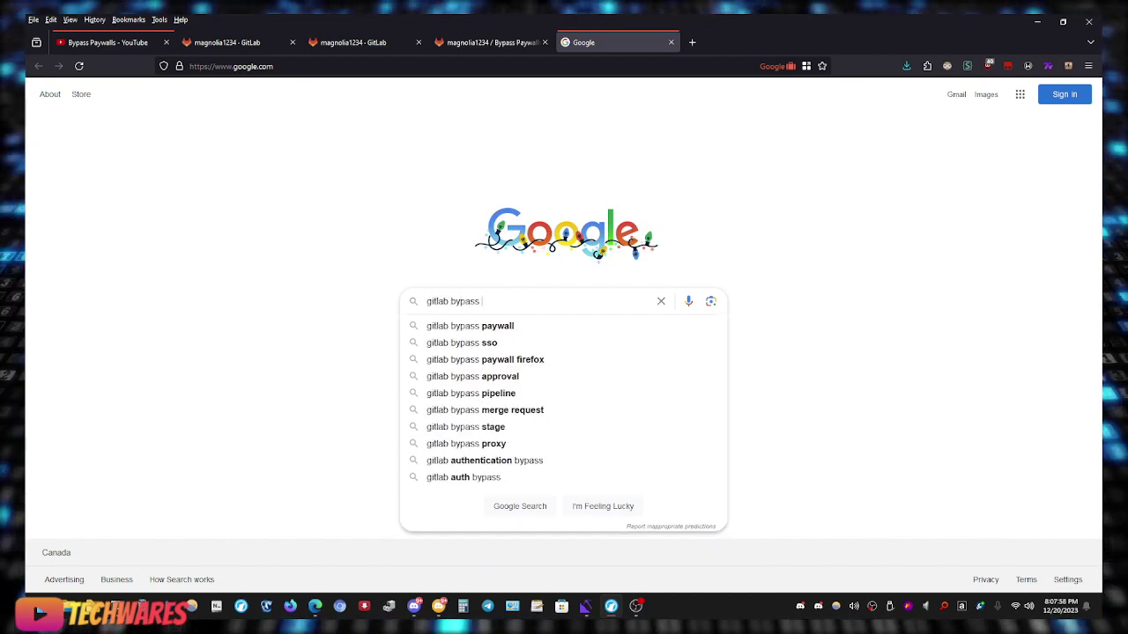
text(paywall)
key(Return)
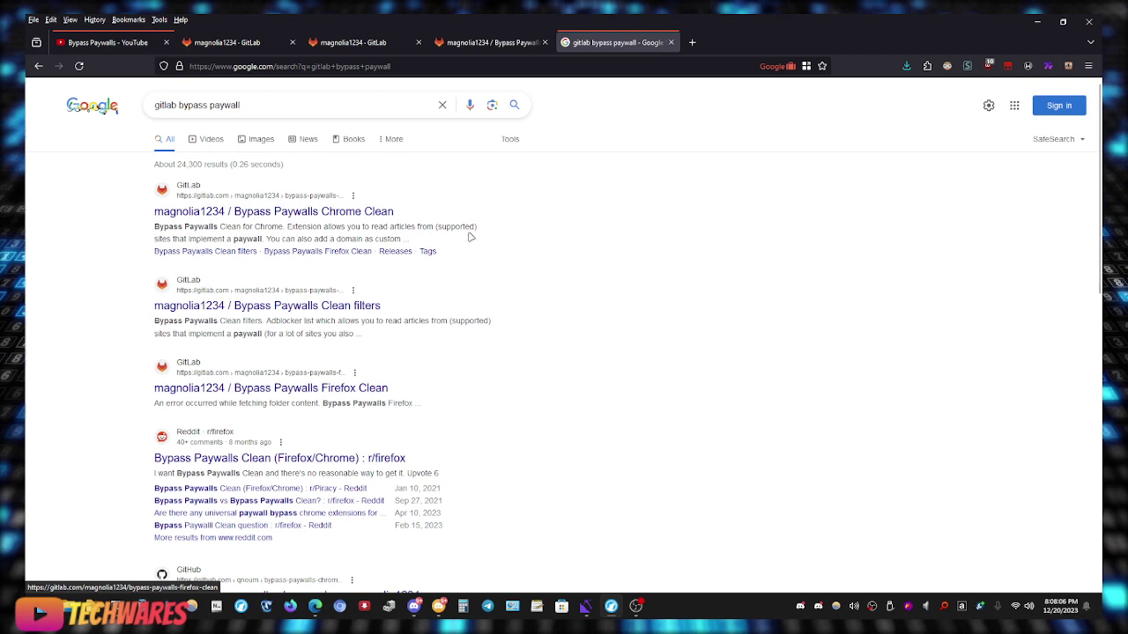
click(254, 211)
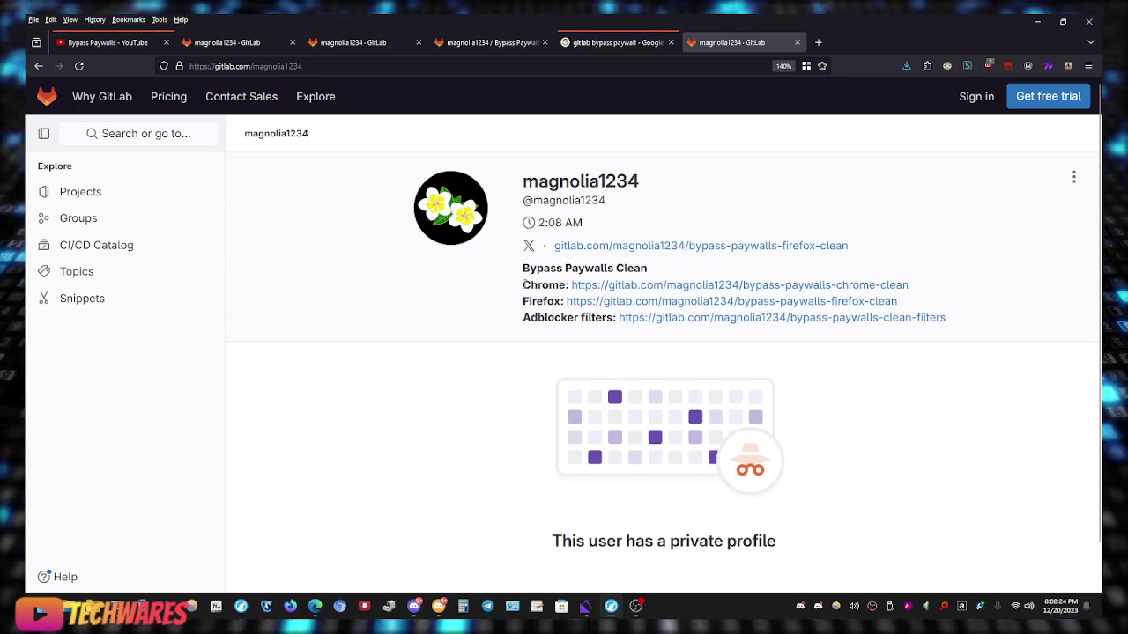
Highlight the Chrome and Firefox links on the magnolia1234 profile and open the bypass-paywalls-firefox-clean repository
drag(523, 285, 913, 289)
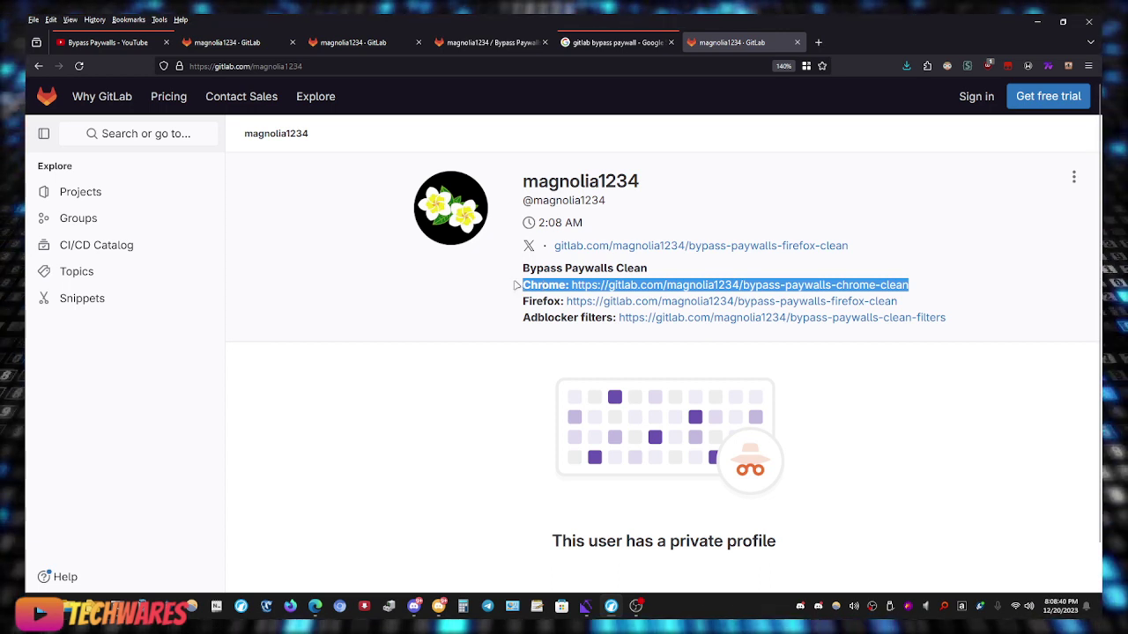
drag(517, 285, 954, 288)
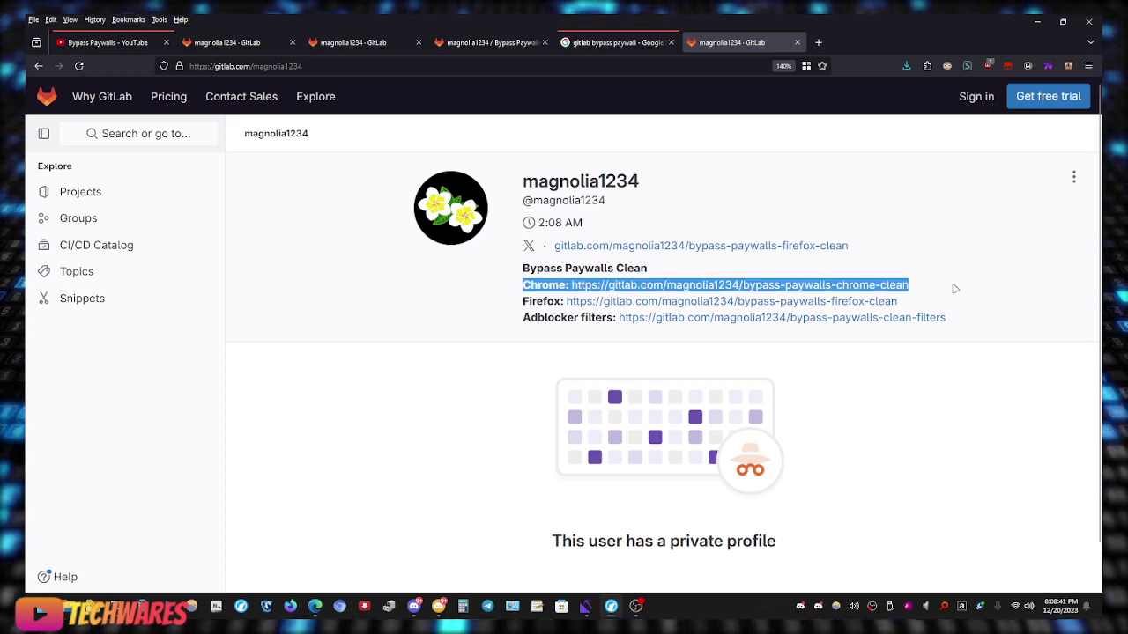
click(508, 312)
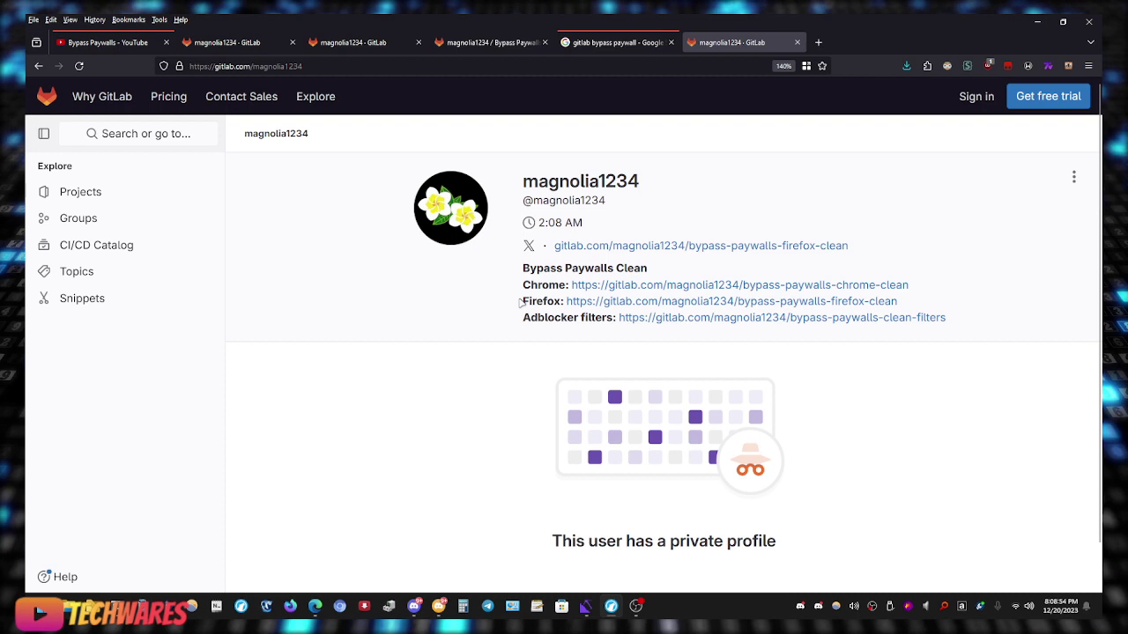
drag(540, 298, 936, 307)
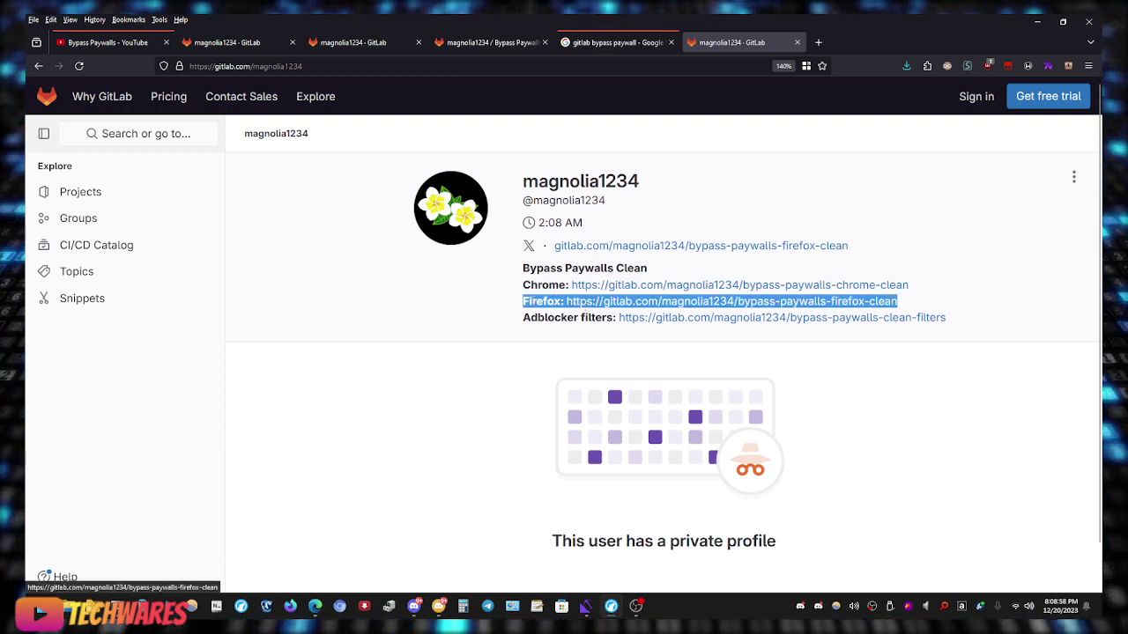
click(589, 309)
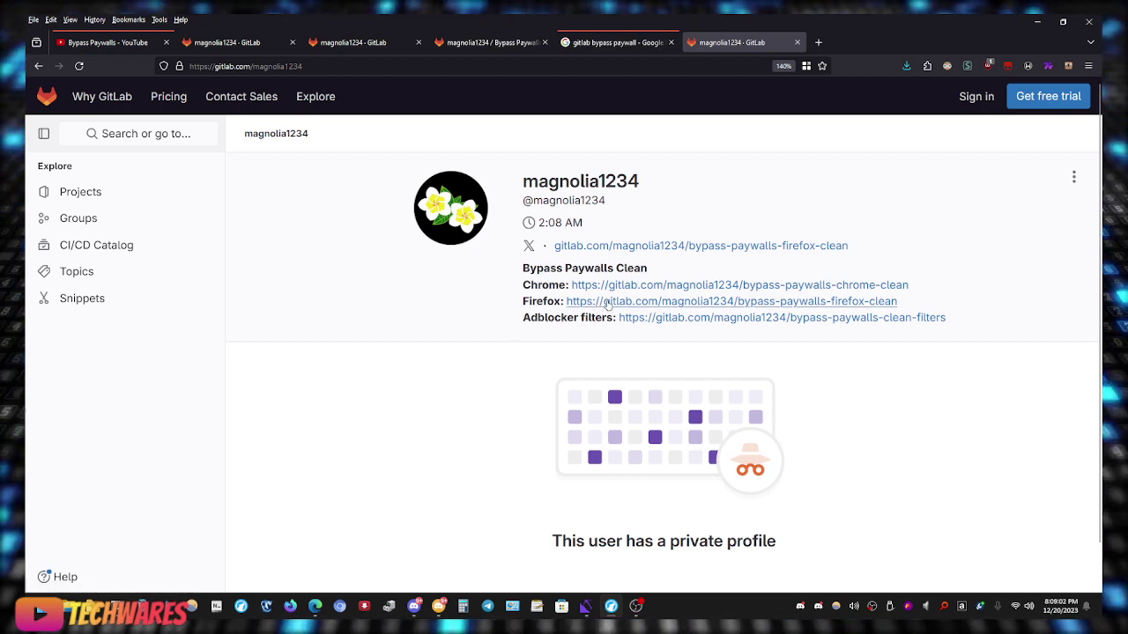
click(606, 304)
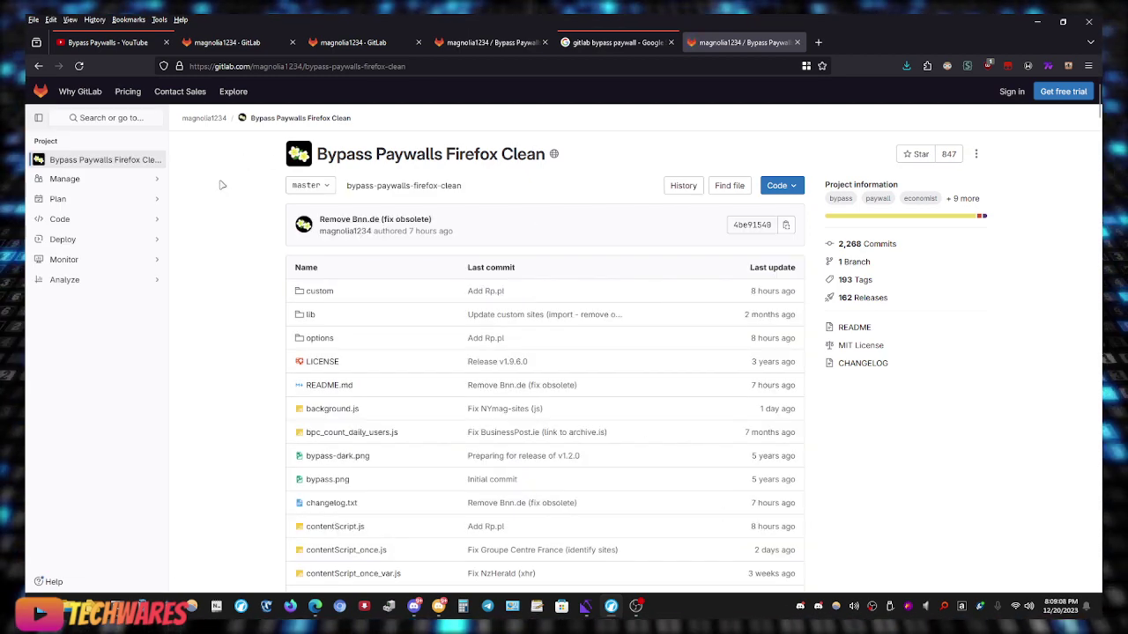
Look through the Bypass Paywalls Firefox Clean README and go to its Installation section
scroll(221, 186, down, 10)
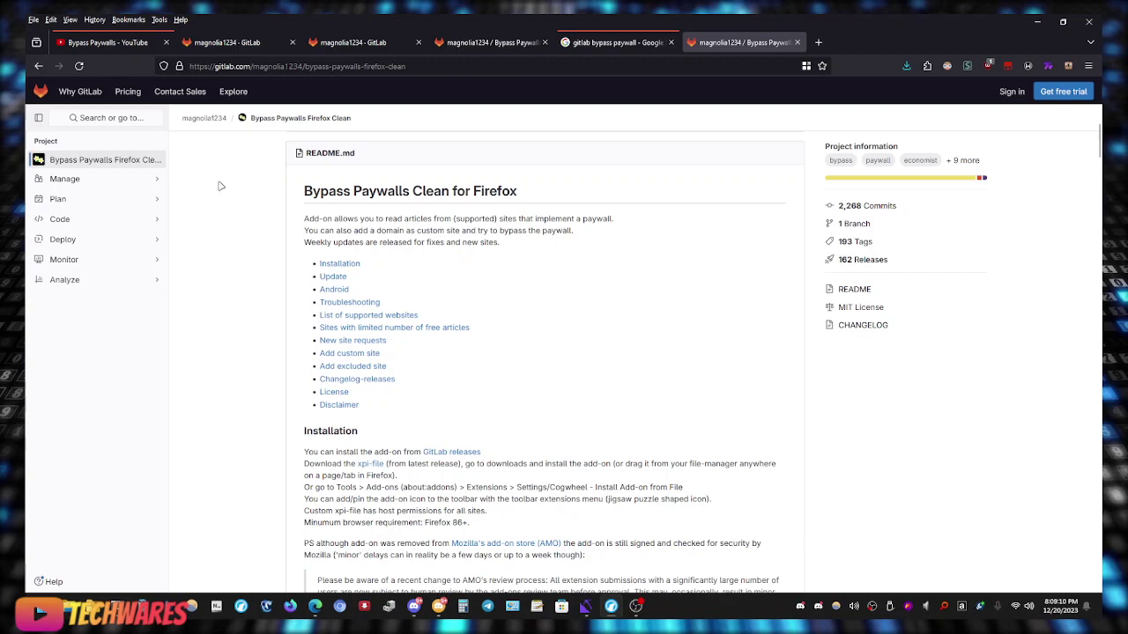
scroll(664, 352, down, 12)
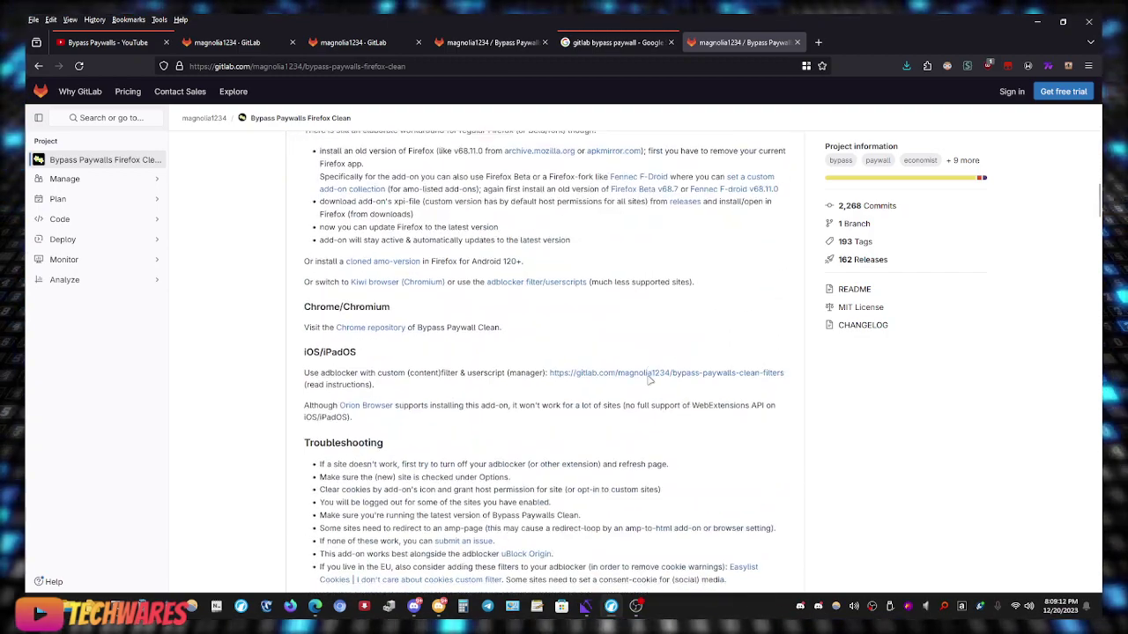
scroll(647, 466, up, 20)
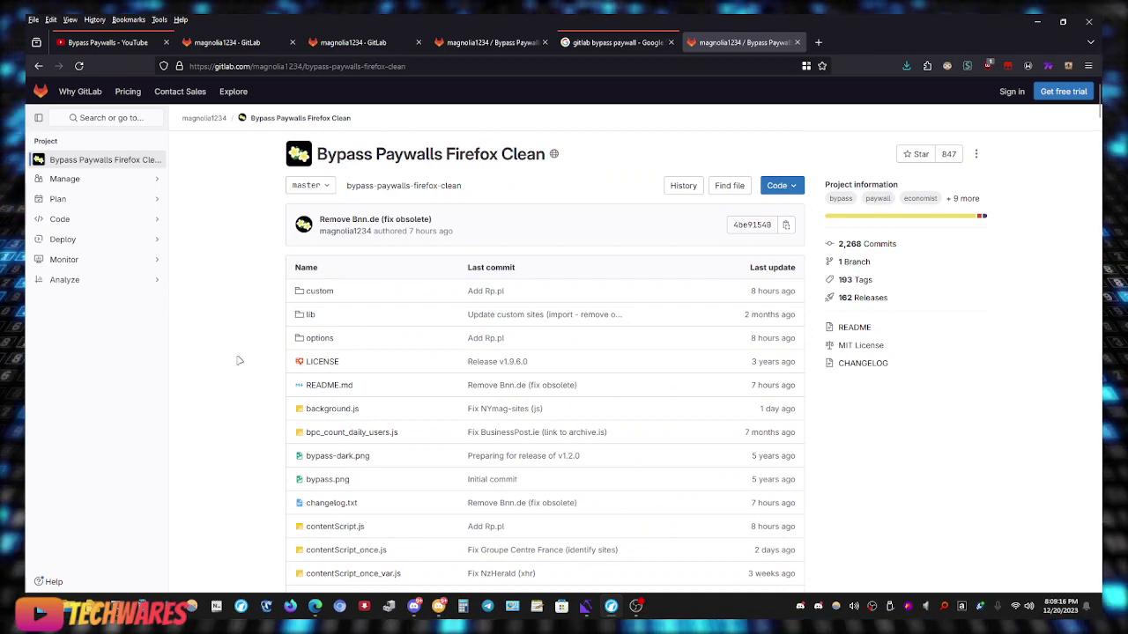
scroll(239, 360, down, 10)
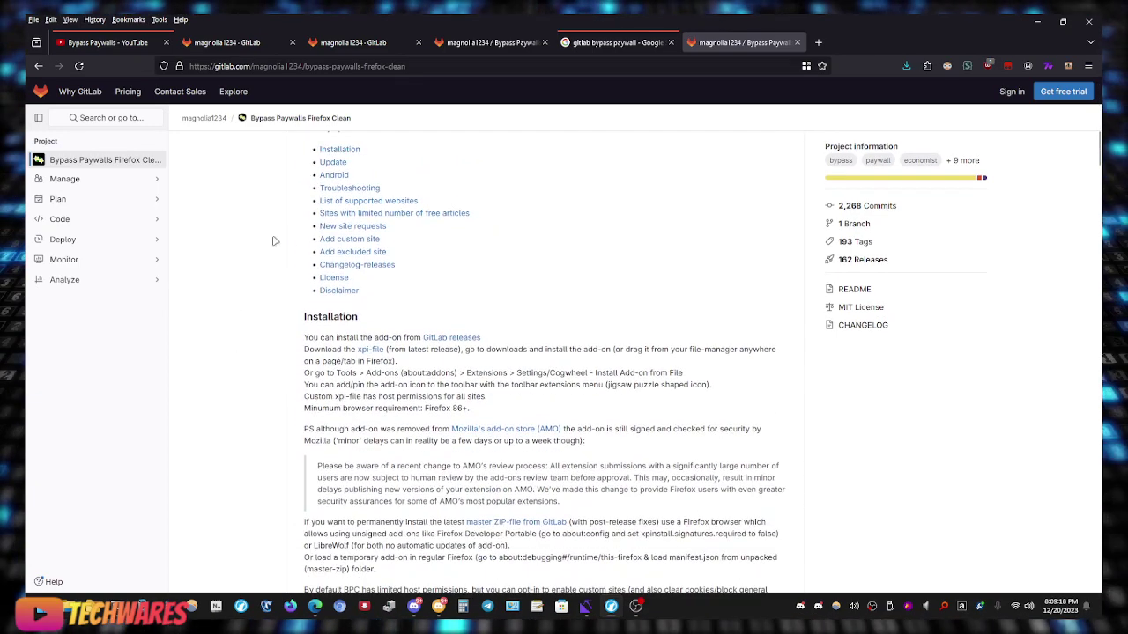
scroll(274, 241, up, 3)
click(335, 261)
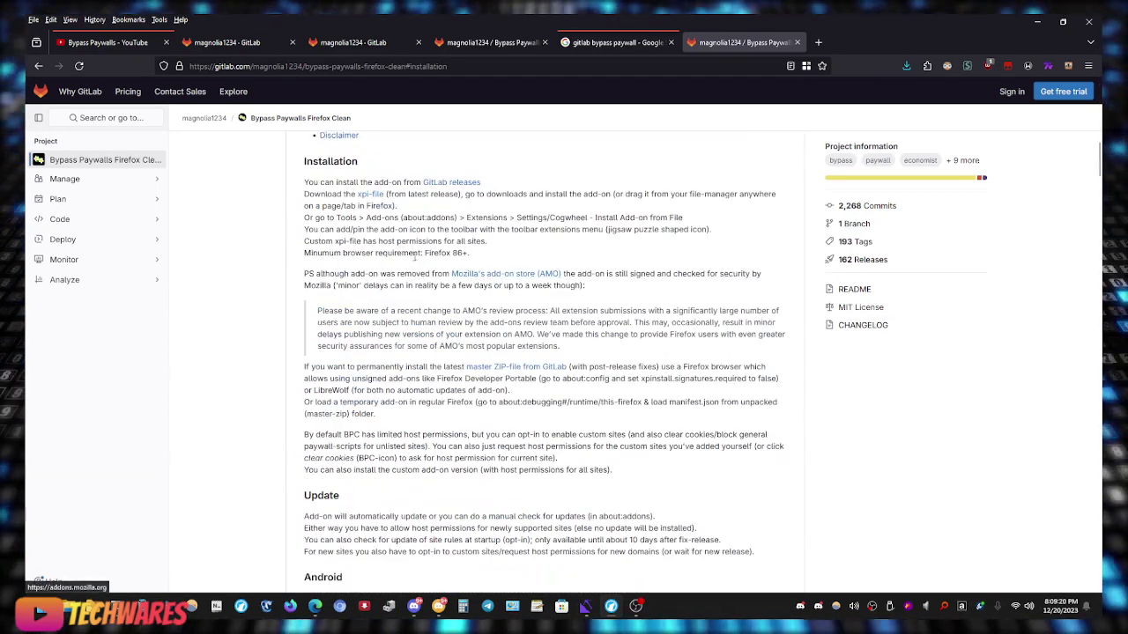
Enlarge the installation instructions to 130% and open the linked GitLab releases page
key(ctrl+plus)
key(ctrl+plus)
key(ctrl+plus)
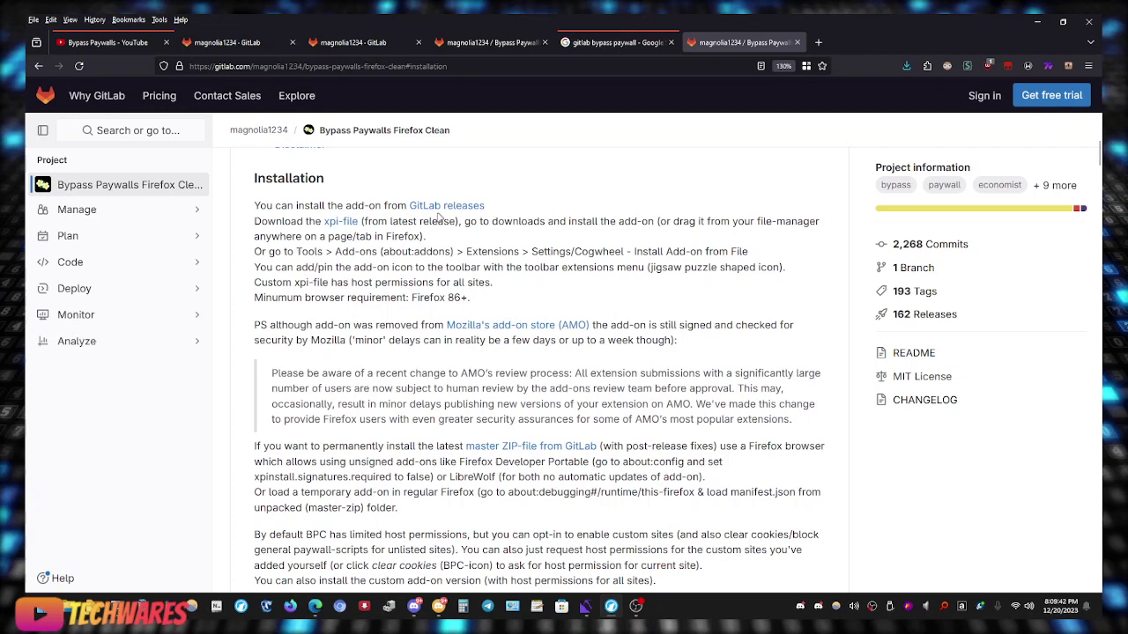
click(438, 208)
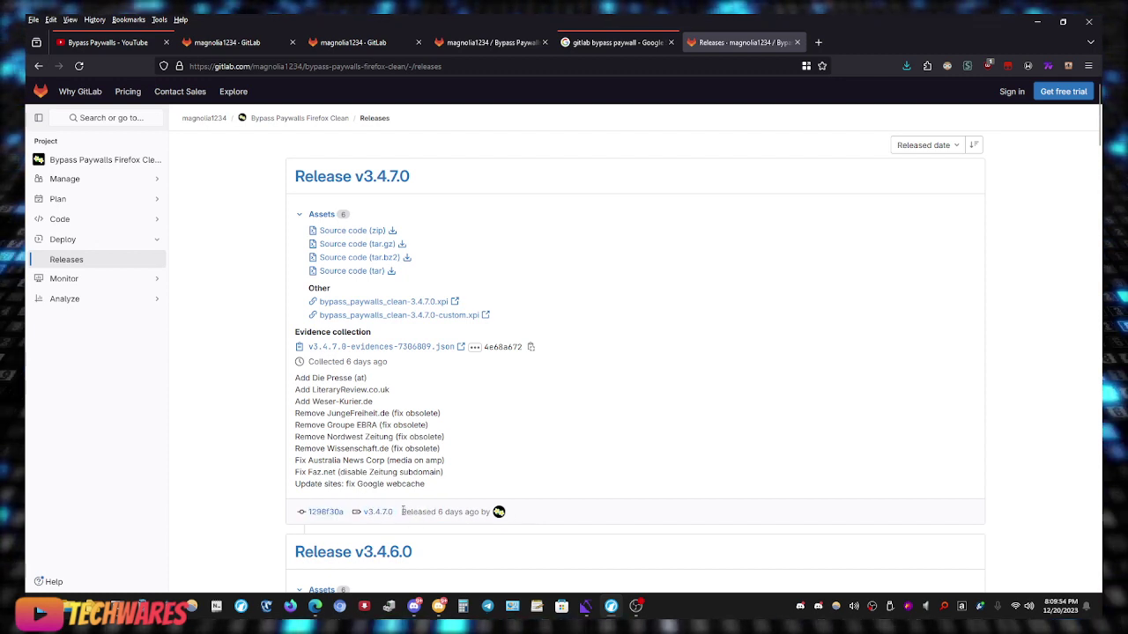
click(486, 521)
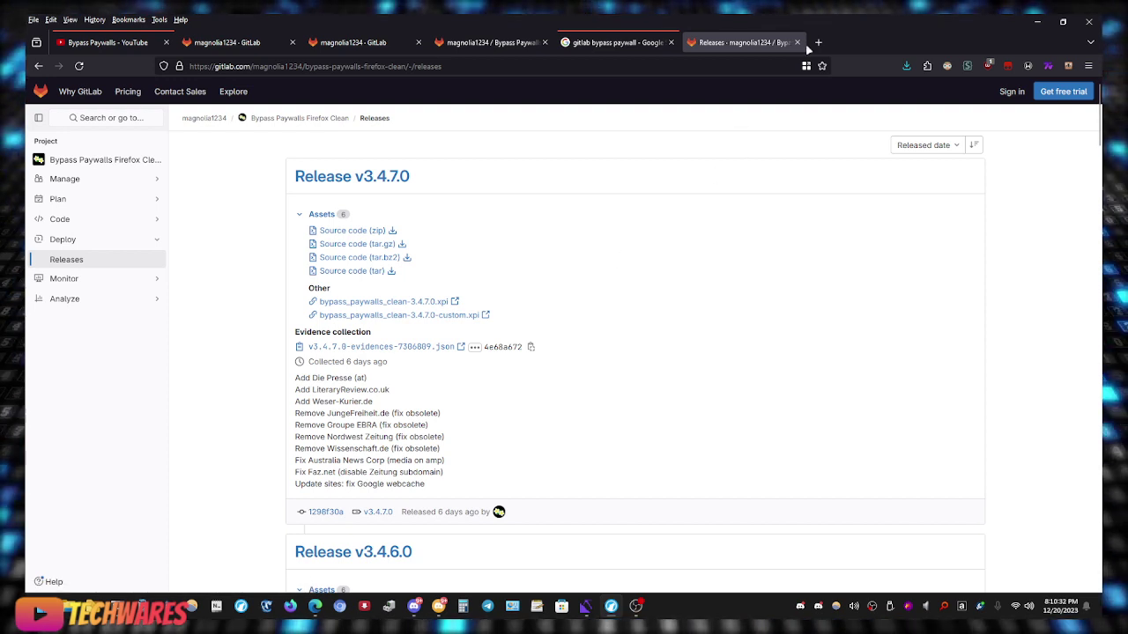
Open the add-ons manager and check the installed extensions for updates
click(158, 19)
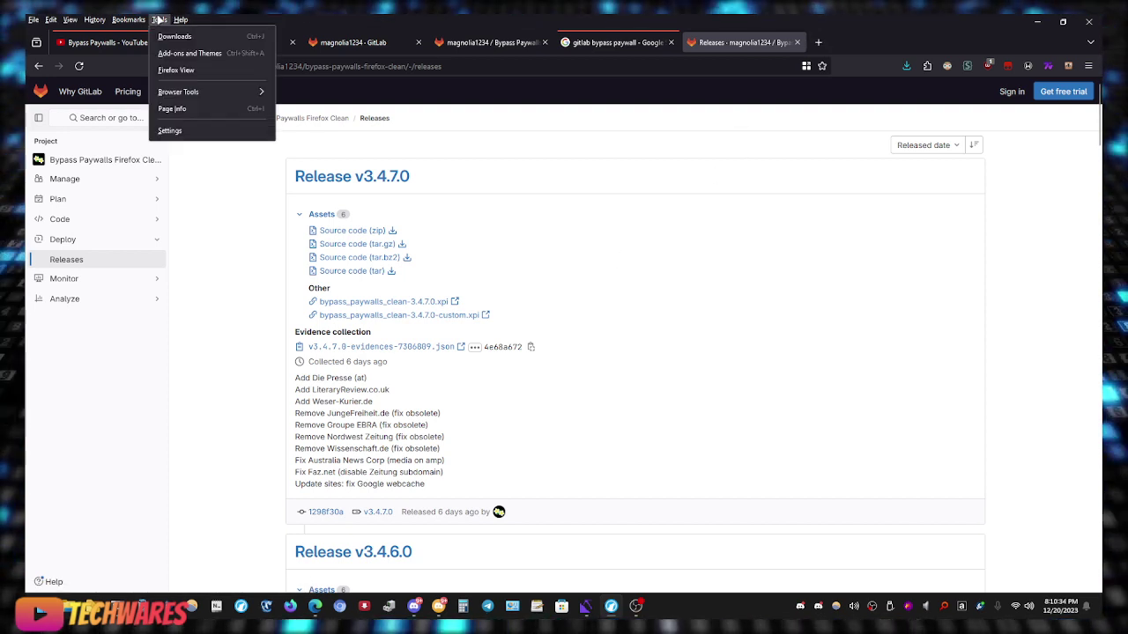
click(170, 54)
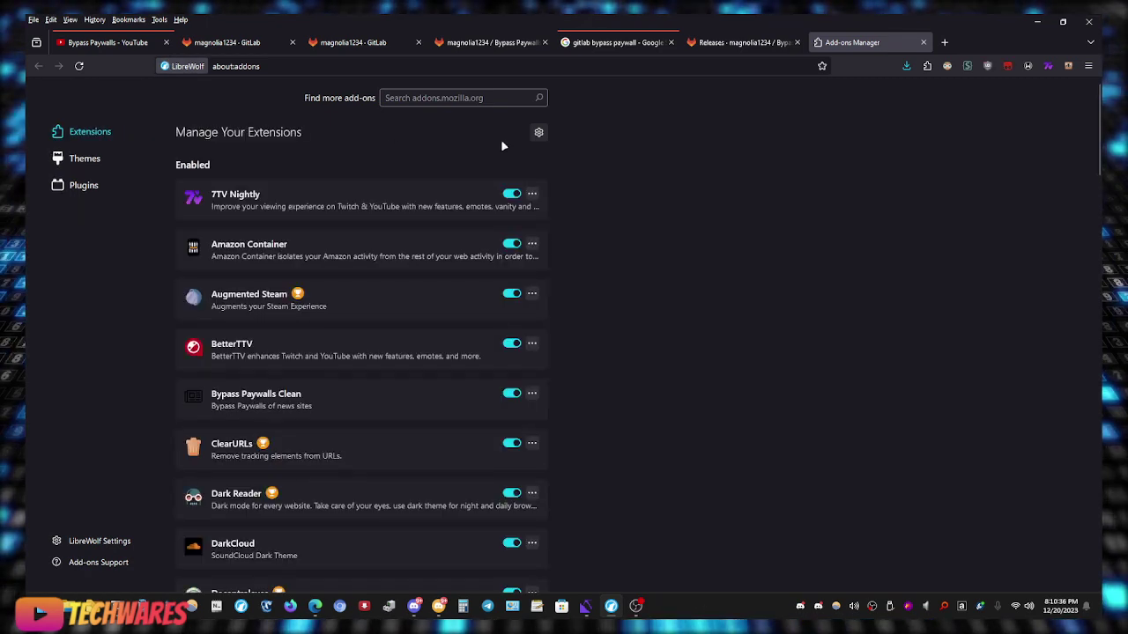
click(538, 133)
click(552, 152)
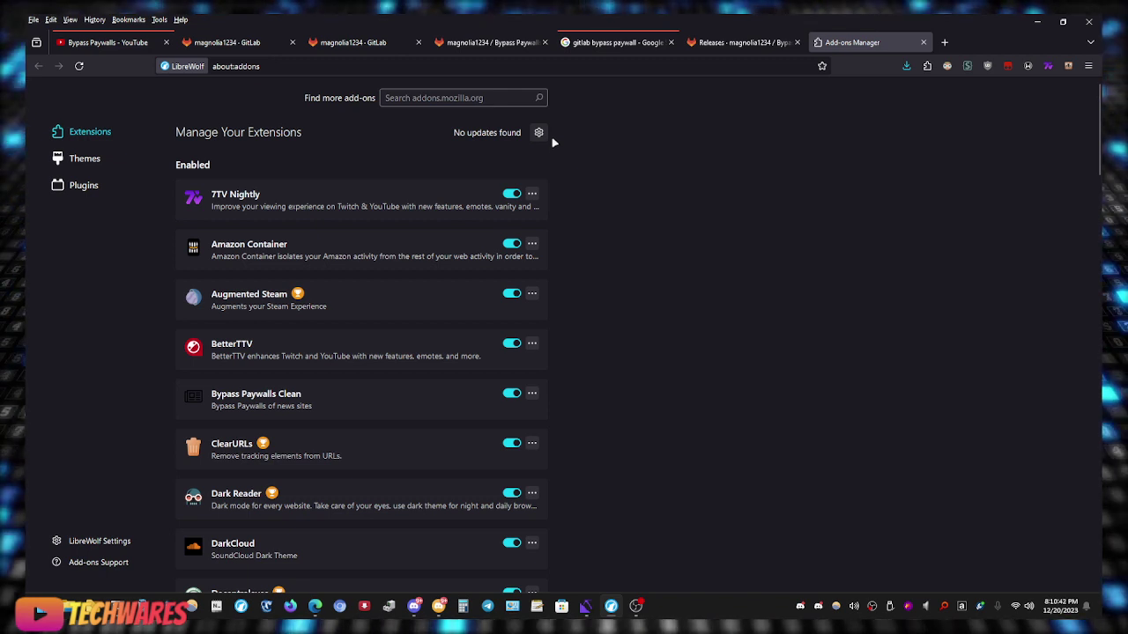
Install the add-on from the file bypass_paywalls_clean-3.4.7.0.xpi, granting its requested permissions and leaving private-window access off
click(538, 133)
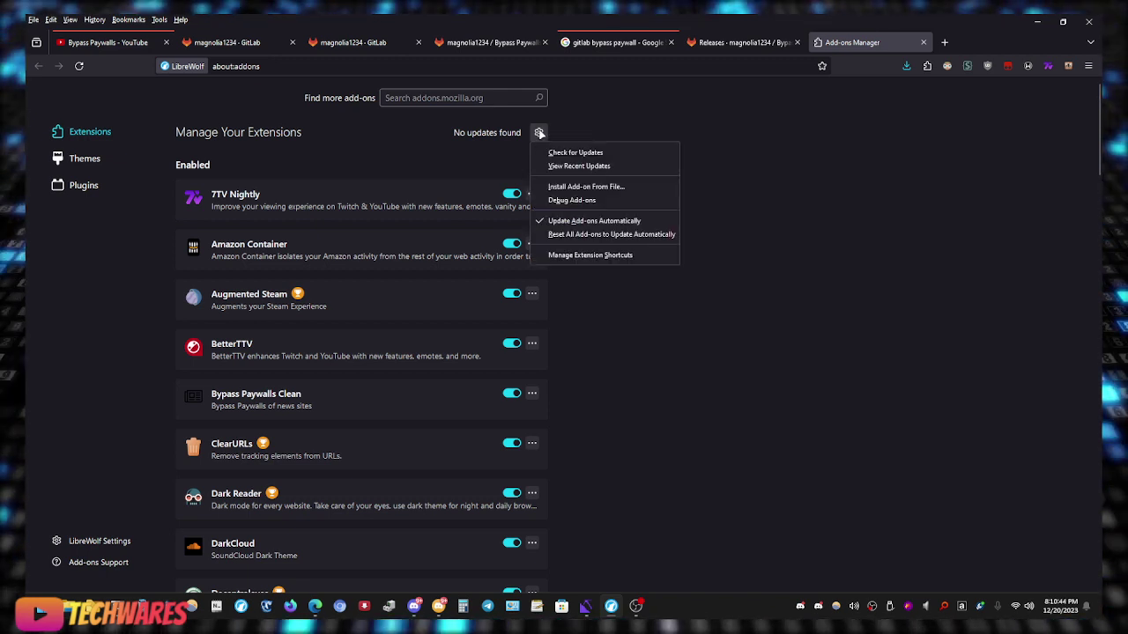
click(537, 133)
click(538, 133)
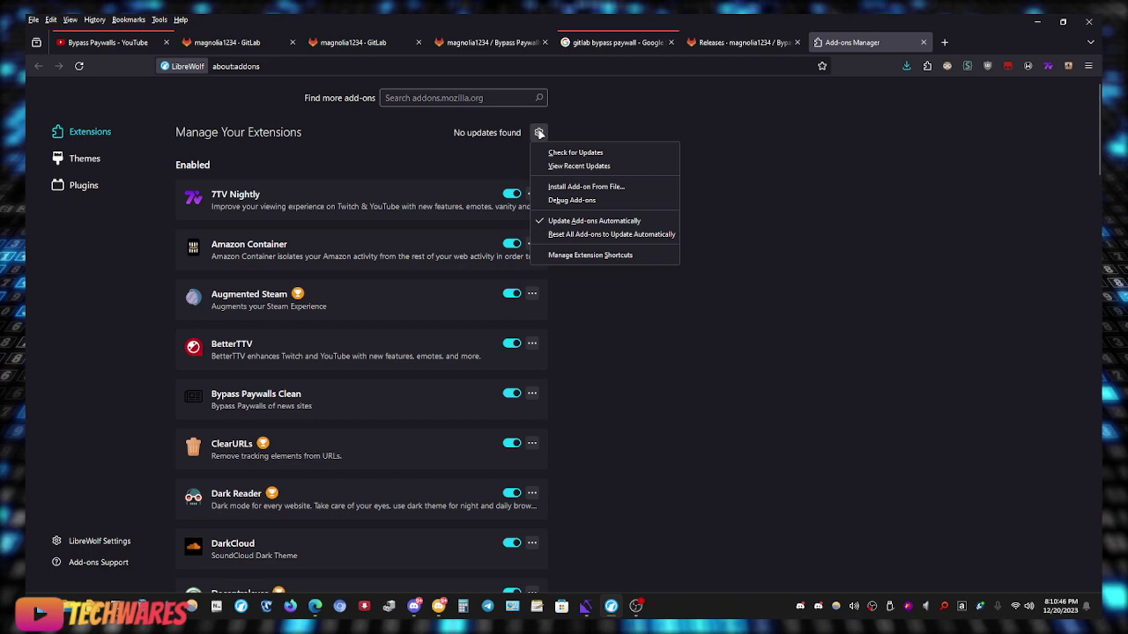
click(630, 186)
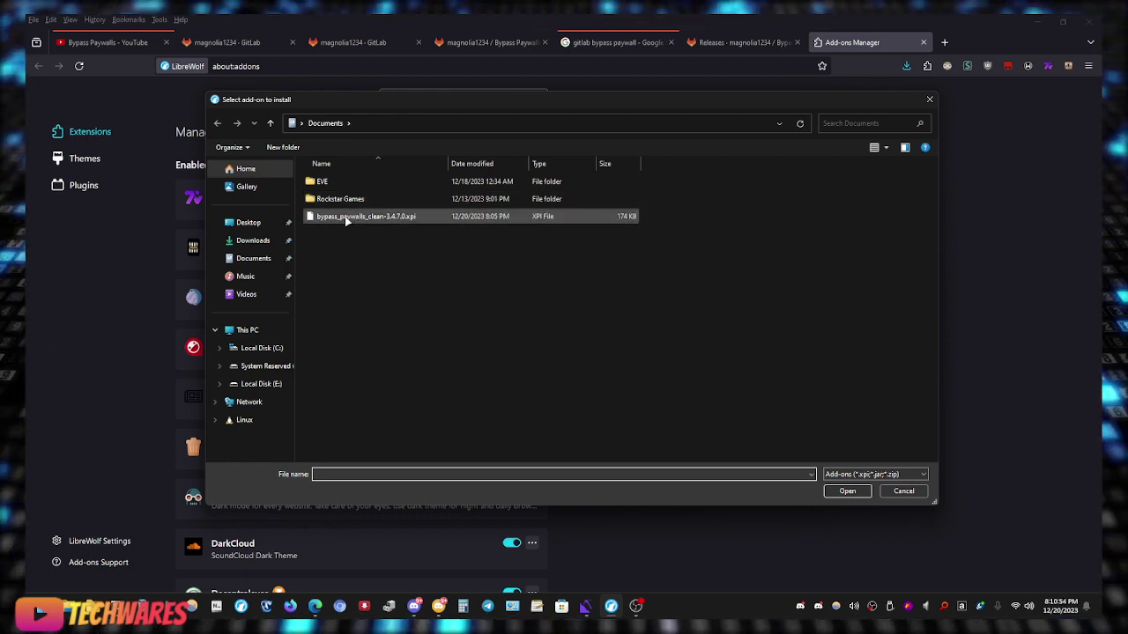
click(417, 218)
click(825, 492)
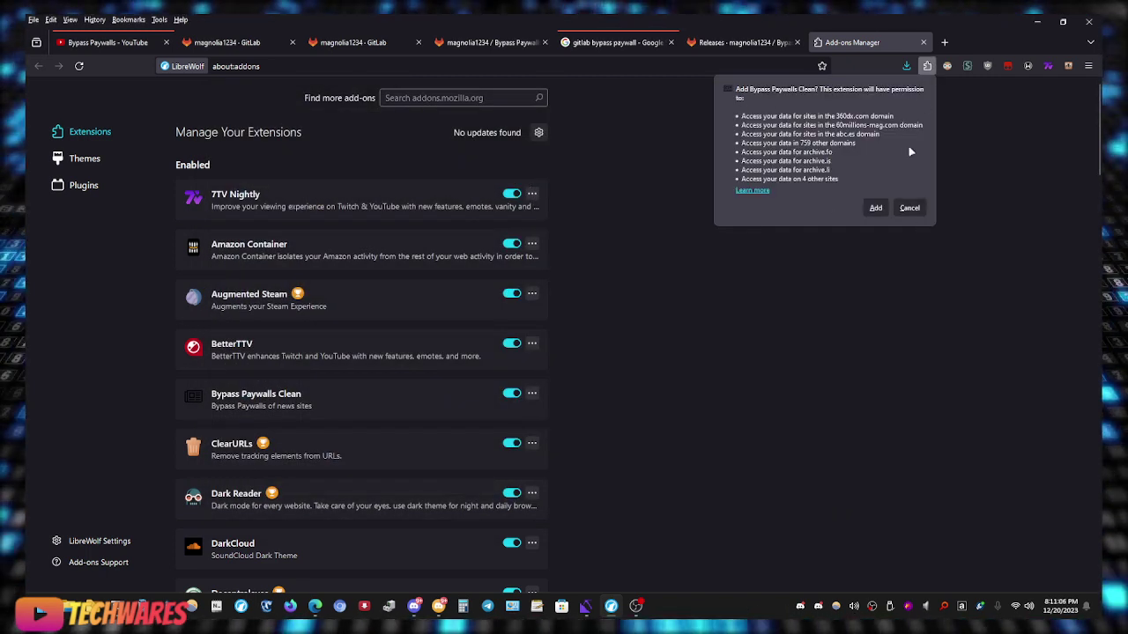
click(873, 210)
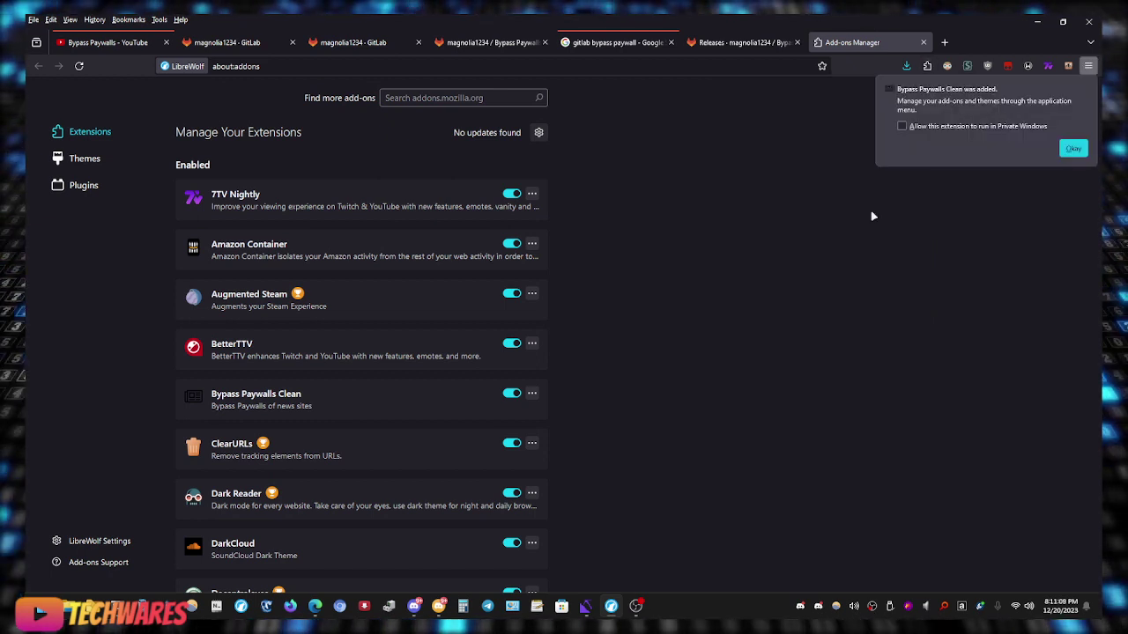
click(1072, 149)
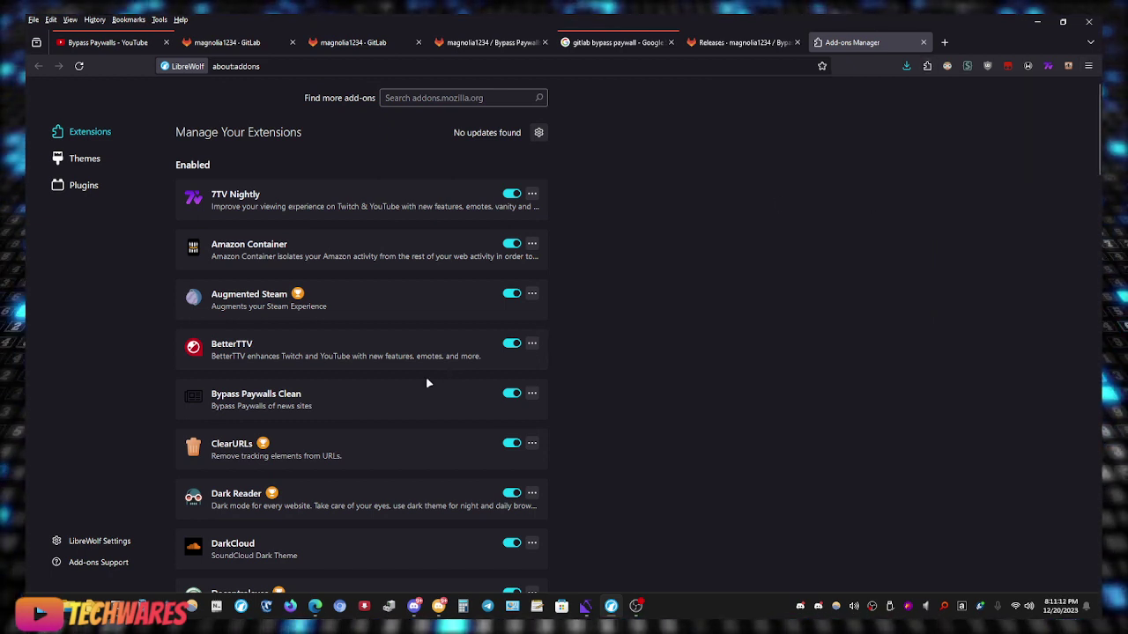
View the details of Bypass Paywalls Clean and pin the extension to the browser toolbar
click(256, 395)
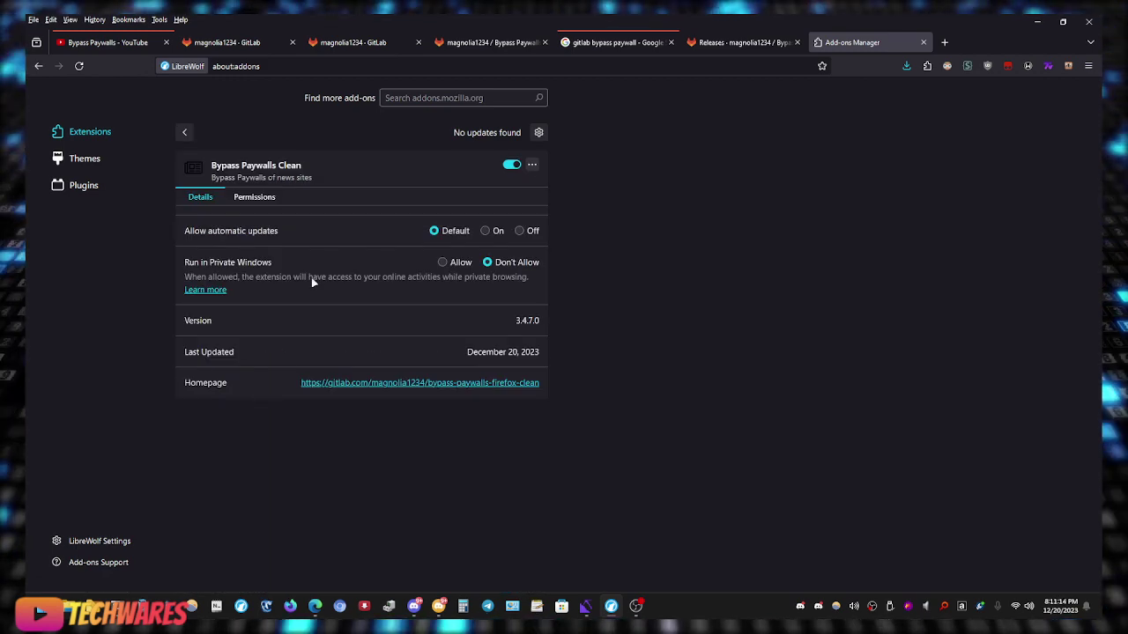
click(927, 66)
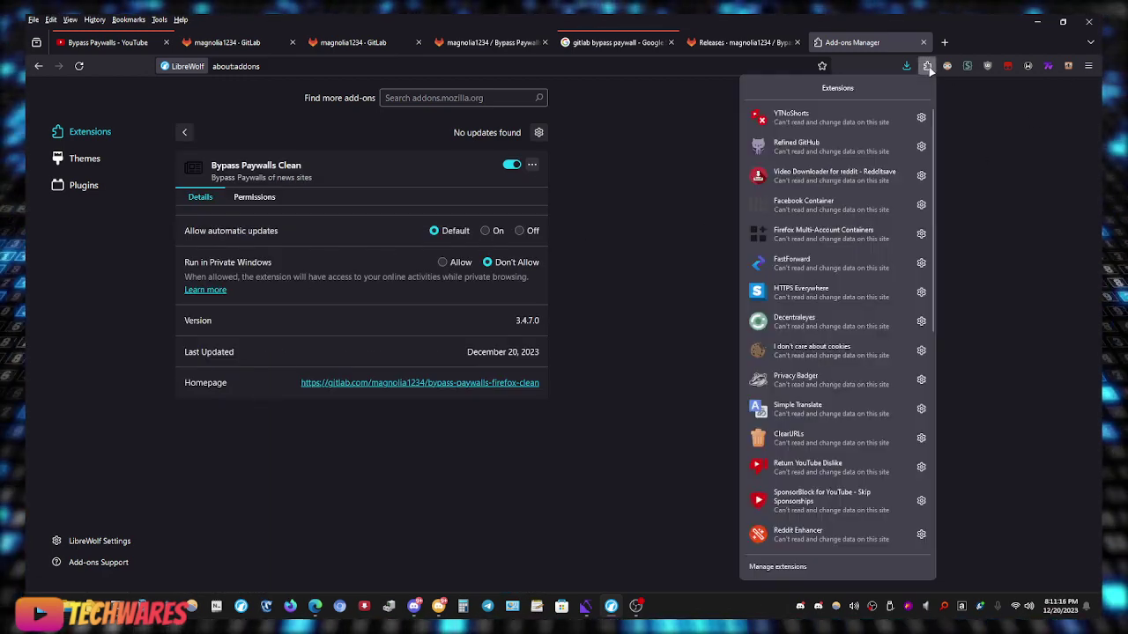
scroll(837, 424, down, 5)
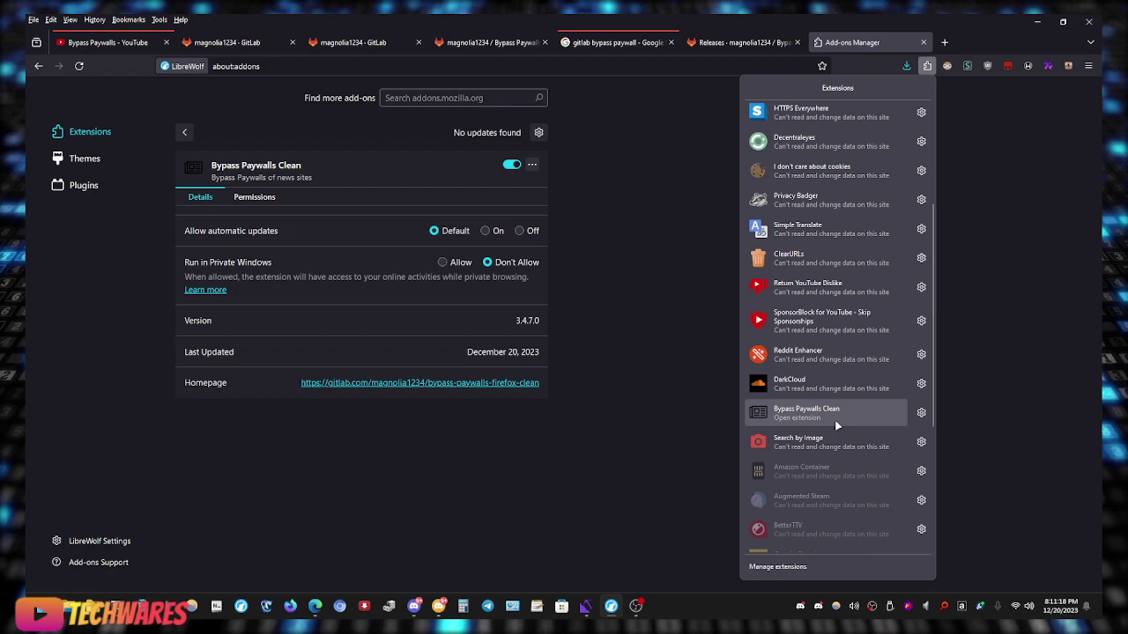
scroll(835, 407, up, 4)
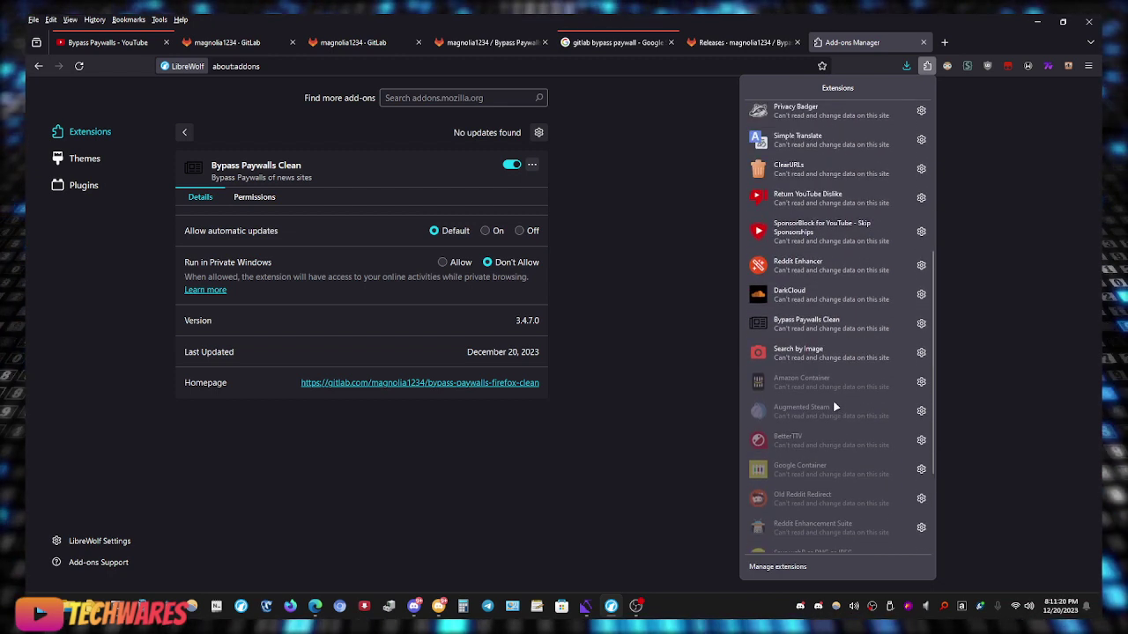
right_click(830, 377)
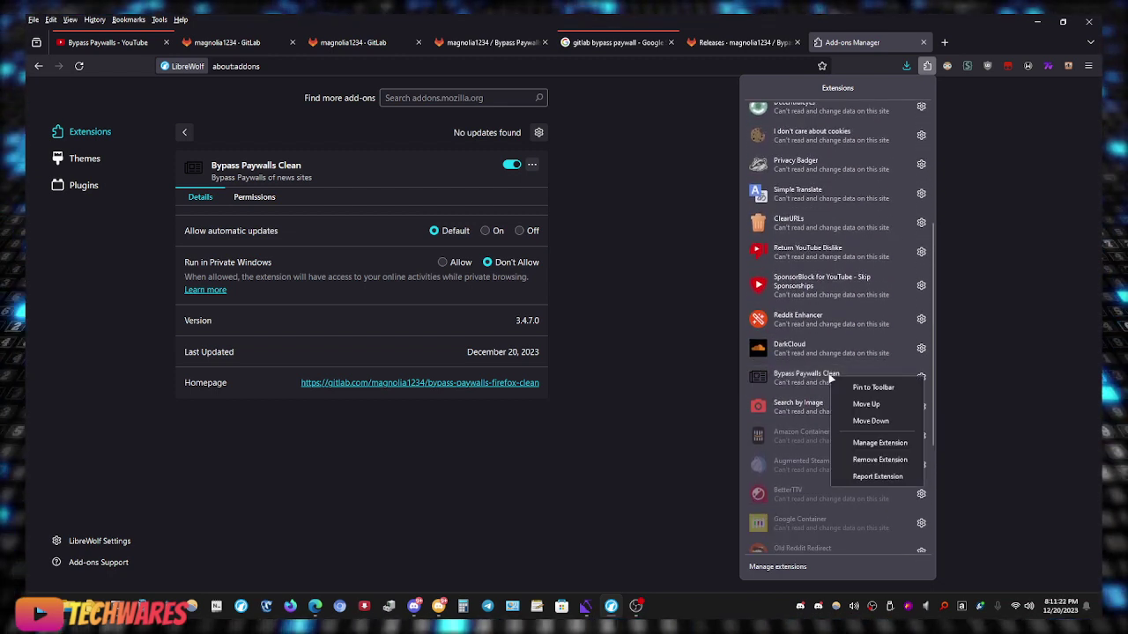
click(898, 387)
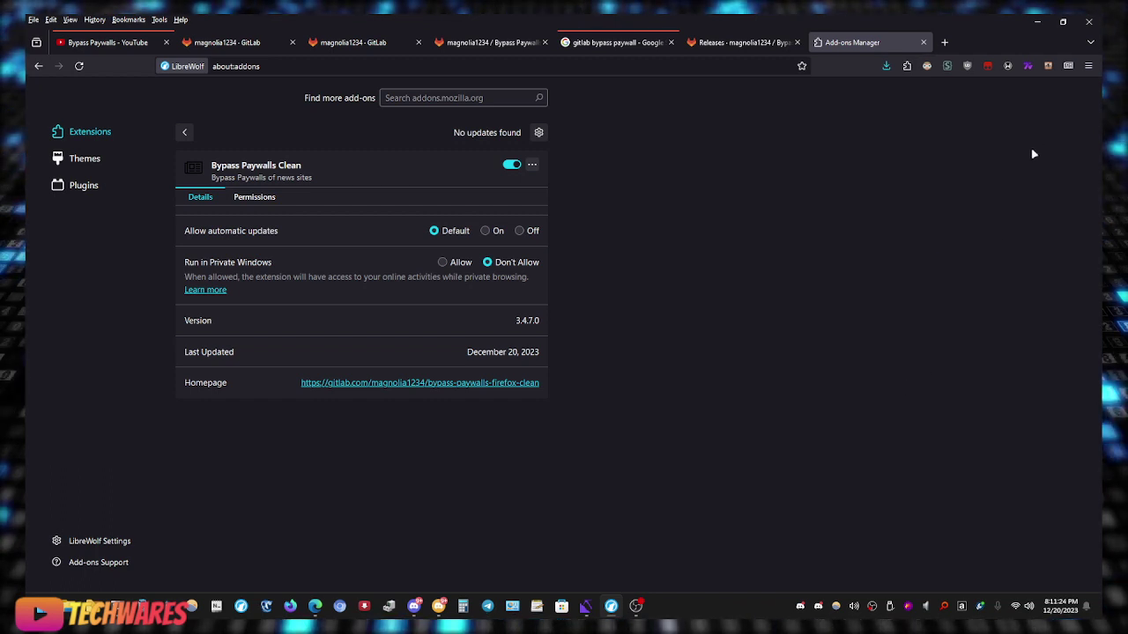
Open the options page of Bypass Paywalls Clean and enlarge it to 140%
click(1068, 69)
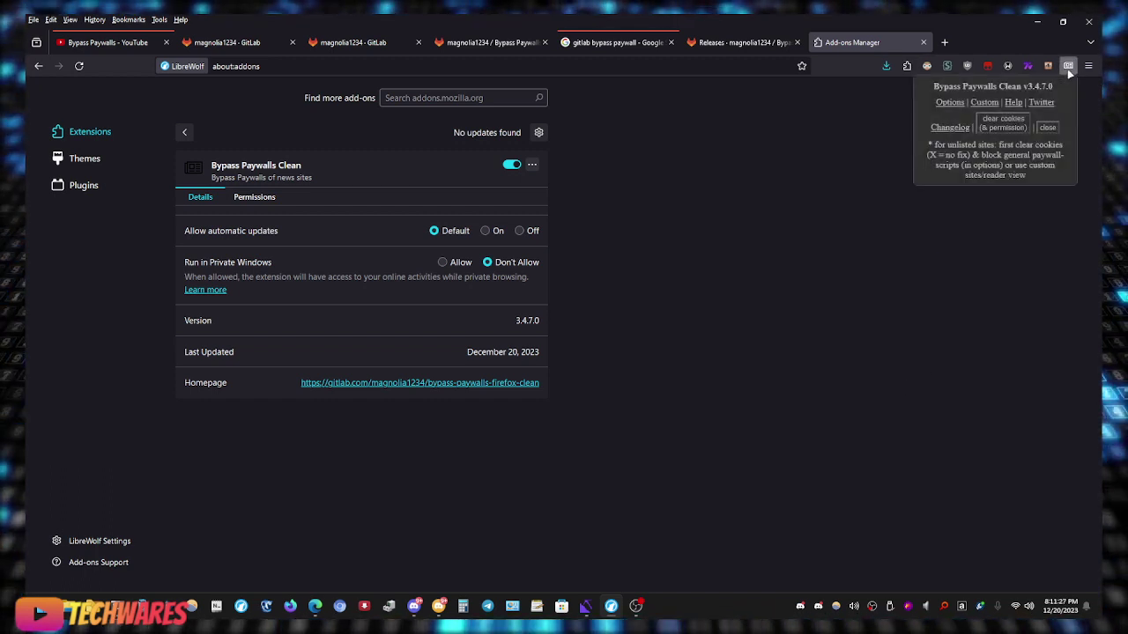
click(950, 102)
key(ctrl+plus)
key(ctrl+plus)
key(ctrl+plus)
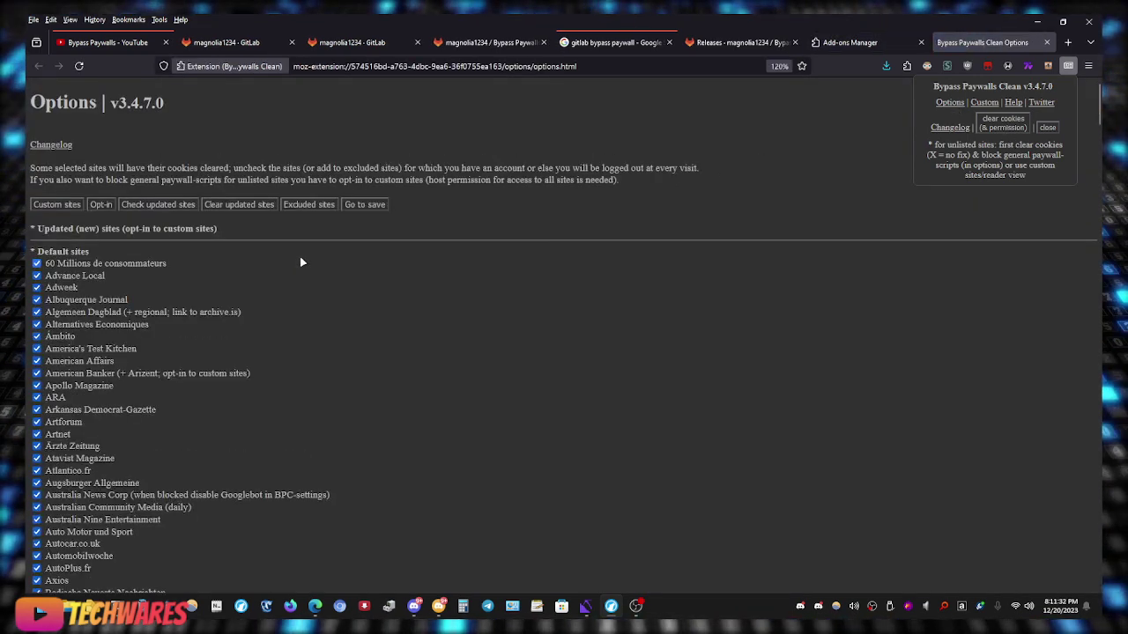
click(926, 66)
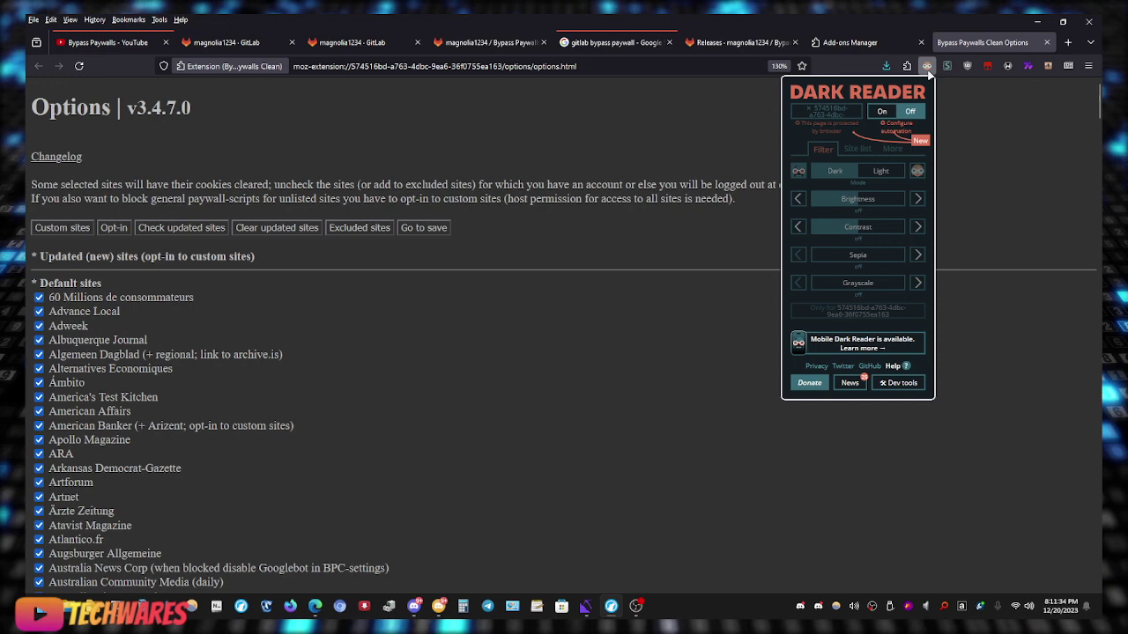
click(335, 255)
key(ctrl+plus)
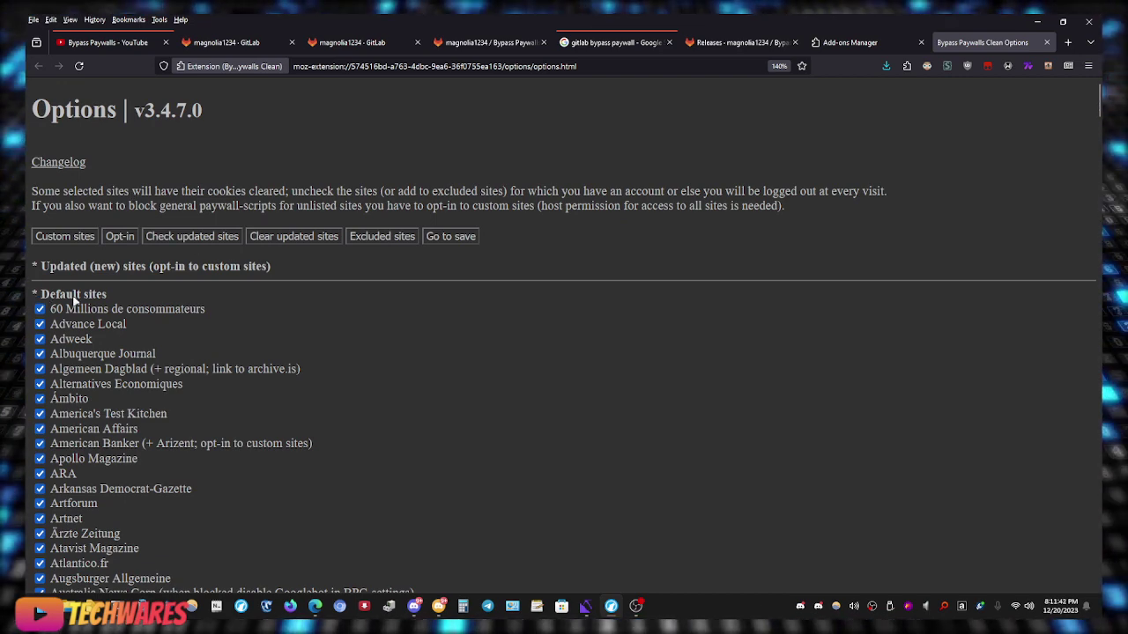
Look through the default sites and the general paywall-script blocking list, and return to the start of the options page
scroll(332, 357, down, 3)
scroll(227, 348, down, 20)
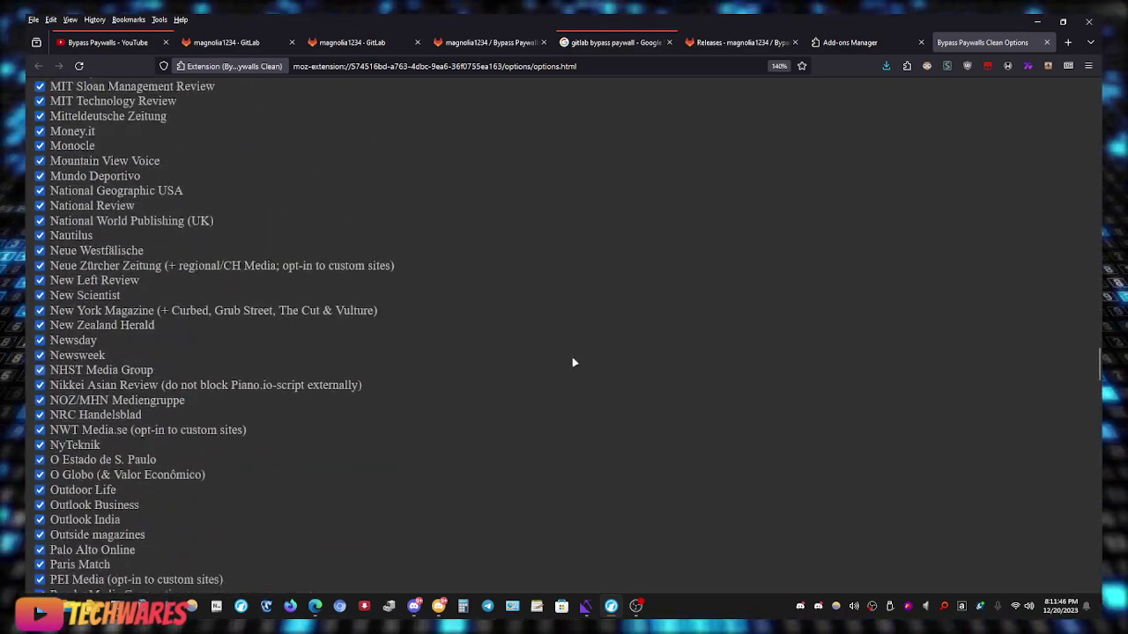
drag(1101, 368, 1102, 550)
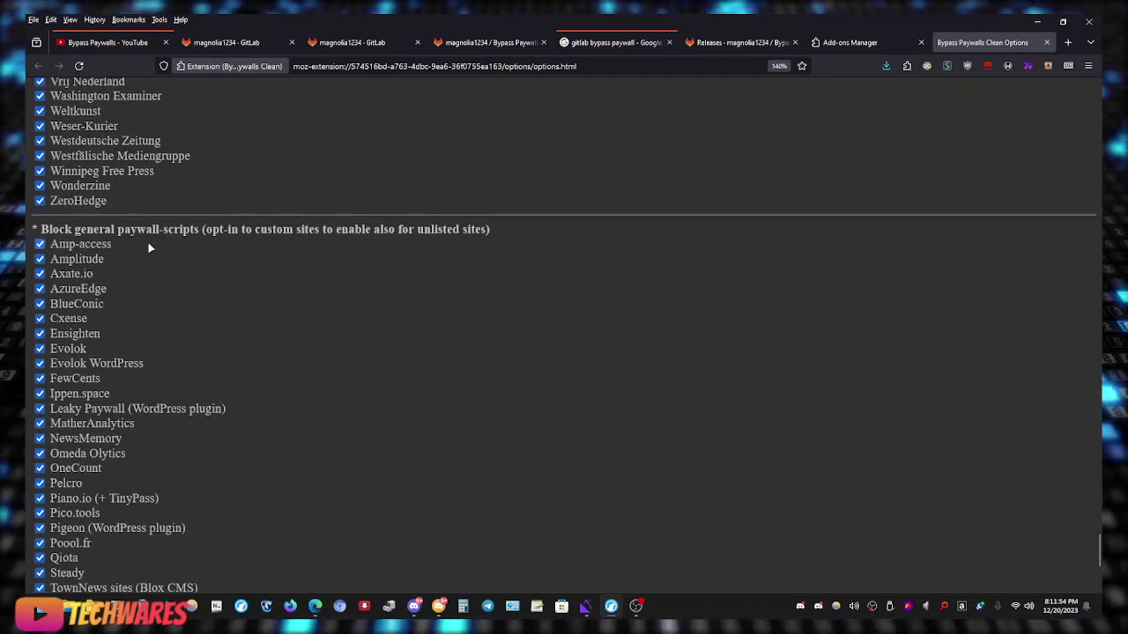
drag(1100, 533, 1102, 106)
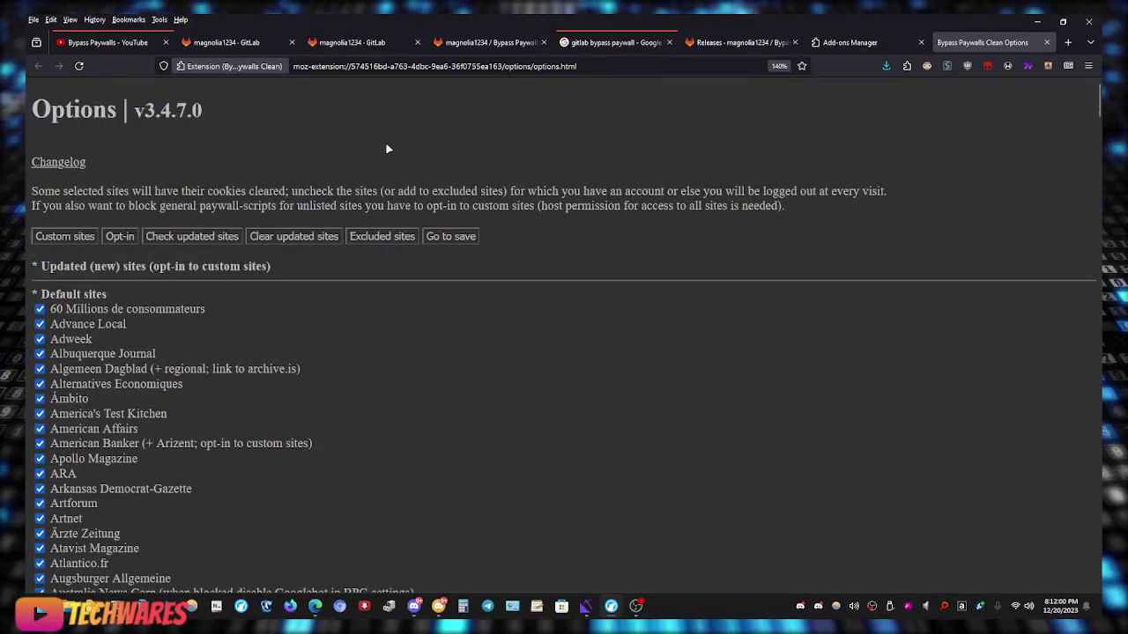